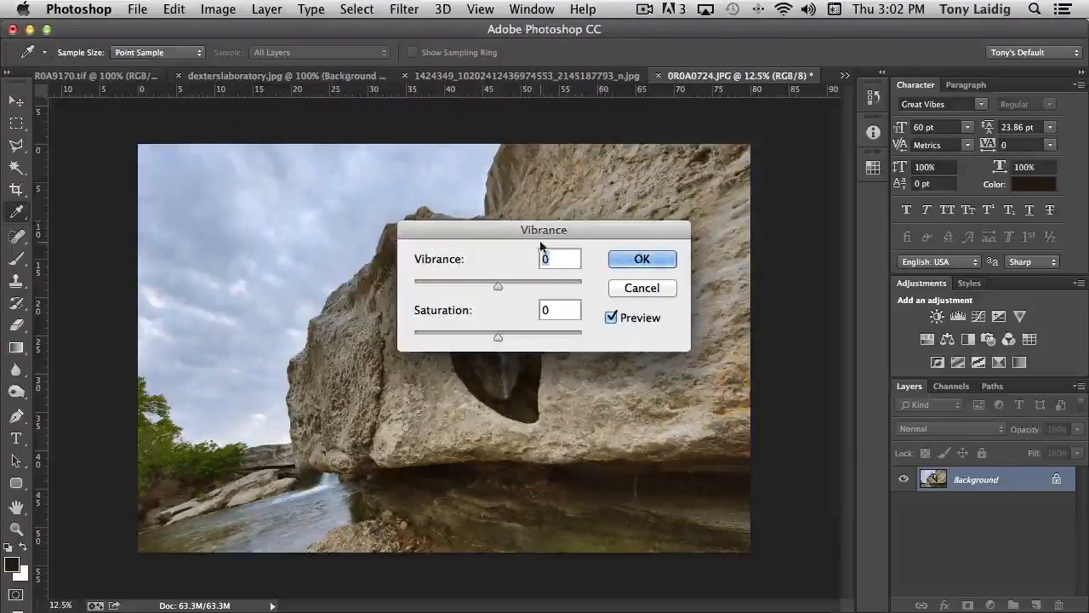
# Try raising the photo's Vibrance to +26 and Saturation to +14, and discard the adjustment
pyautogui.moveTo(541, 231); pyautogui.dragTo(874, 163)
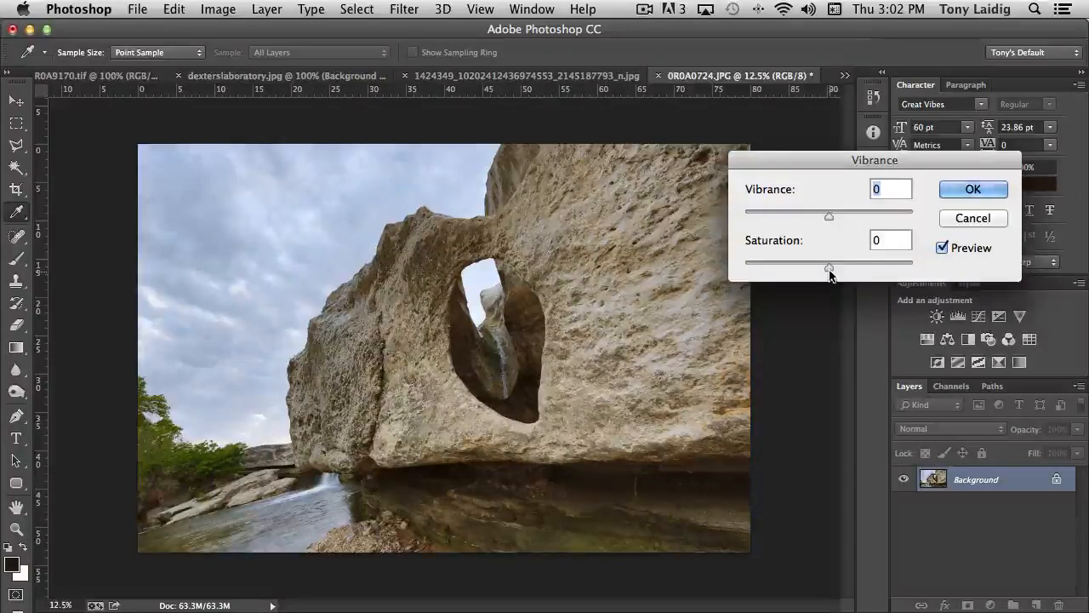
pyautogui.moveTo(827, 220); pyautogui.dragTo(880, 214)
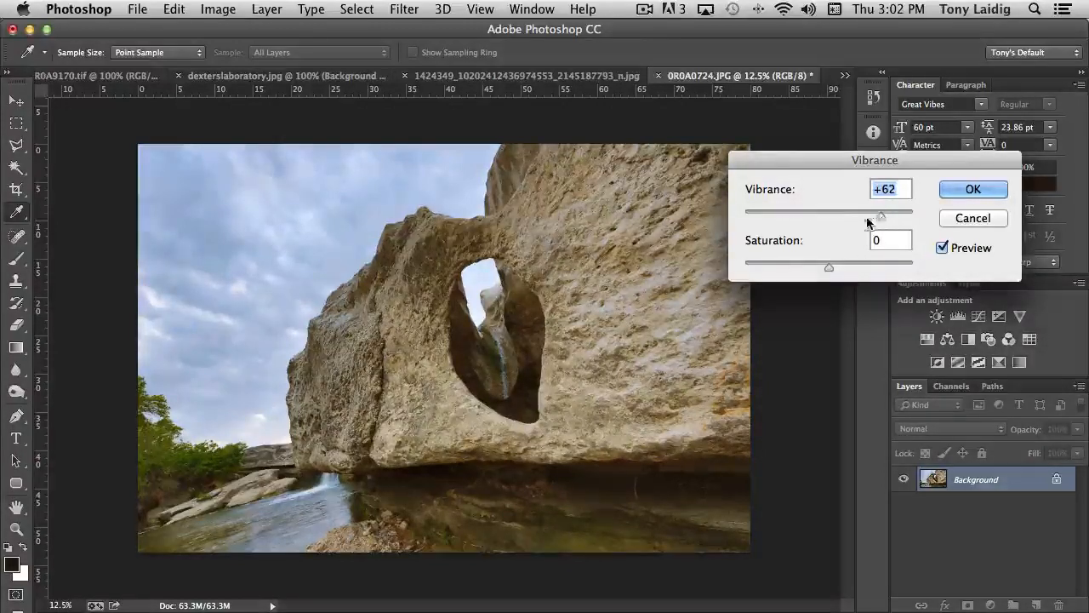
pyautogui.moveTo(879, 219); pyautogui.dragTo(827, 229)
pyautogui.moveTo(830, 269)
pyautogui.mouseDown()
pyautogui.moveTo(917, 266)
pyautogui.moveTo(824, 269)
pyautogui.moveTo(841, 271)
pyautogui.mouseUp()
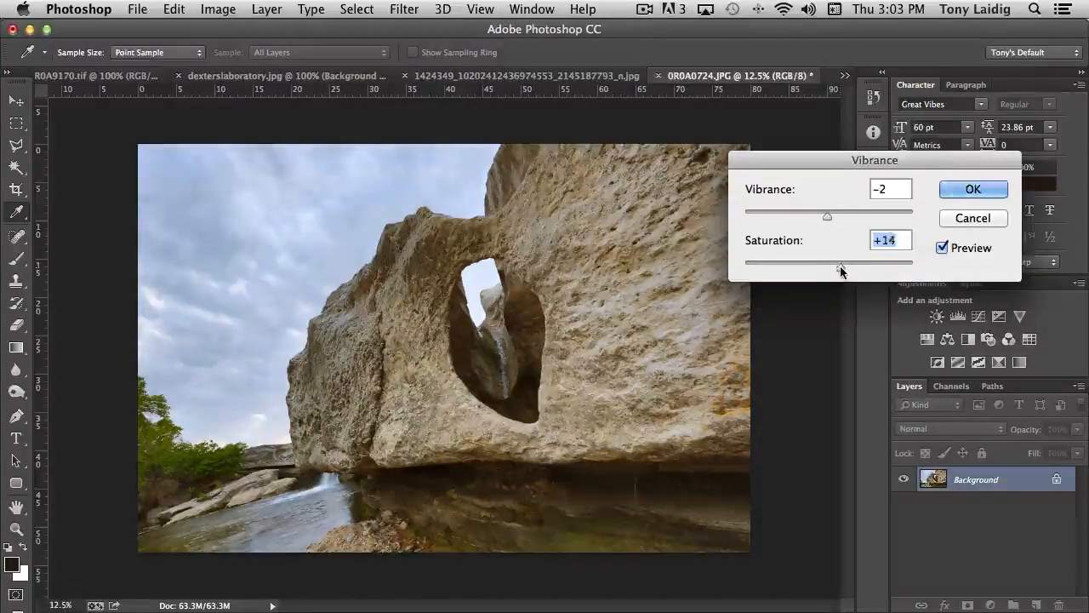
pyautogui.moveTo(825, 214); pyautogui.dragTo(850, 214)
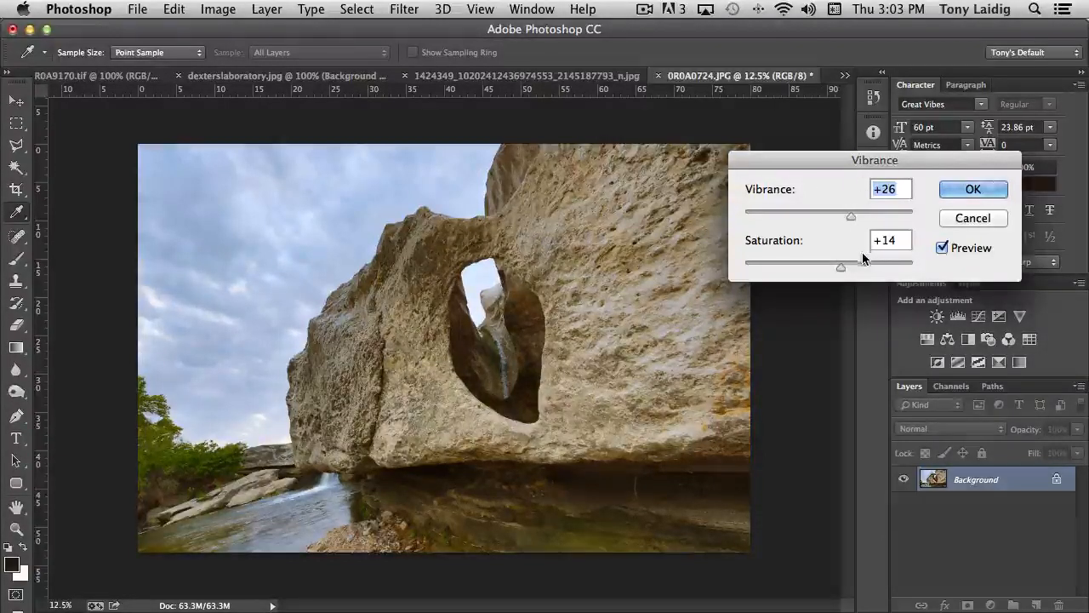
pyautogui.click(973, 219)
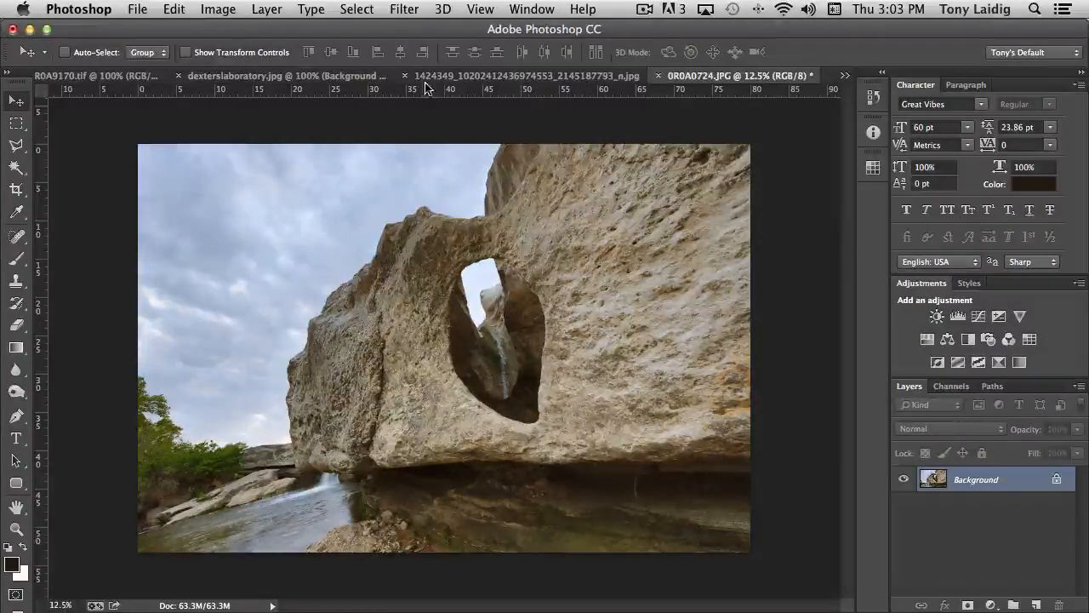
# Try a Hue/Saturation adjustment on the photo's Master range with Hue +84, Saturation +27 and Lightness 0
pyautogui.click(214, 10)
pyautogui.moveTo(247, 55)
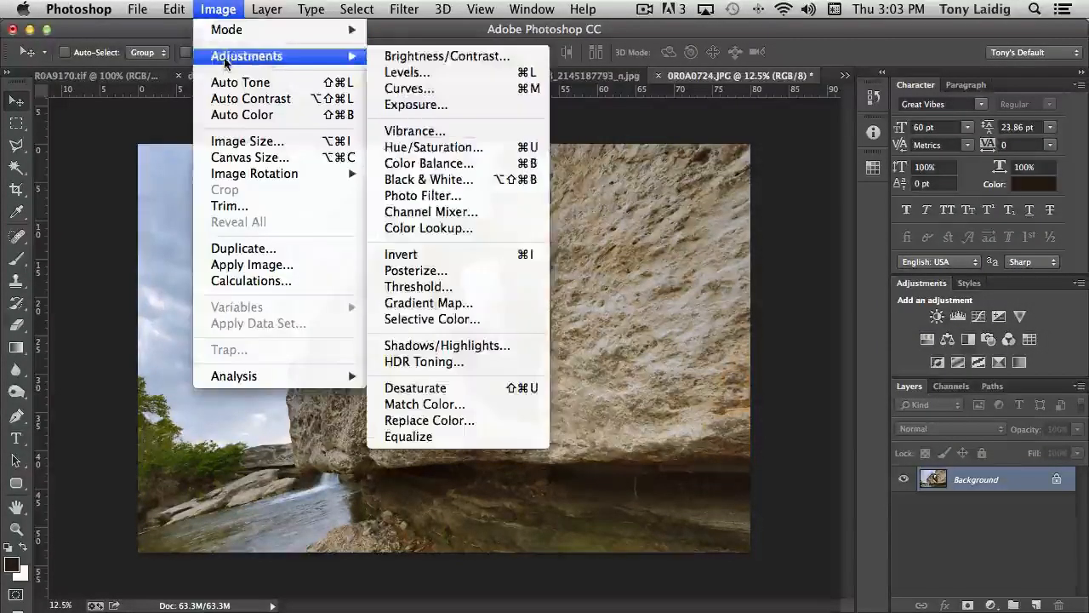
pyautogui.click(463, 146)
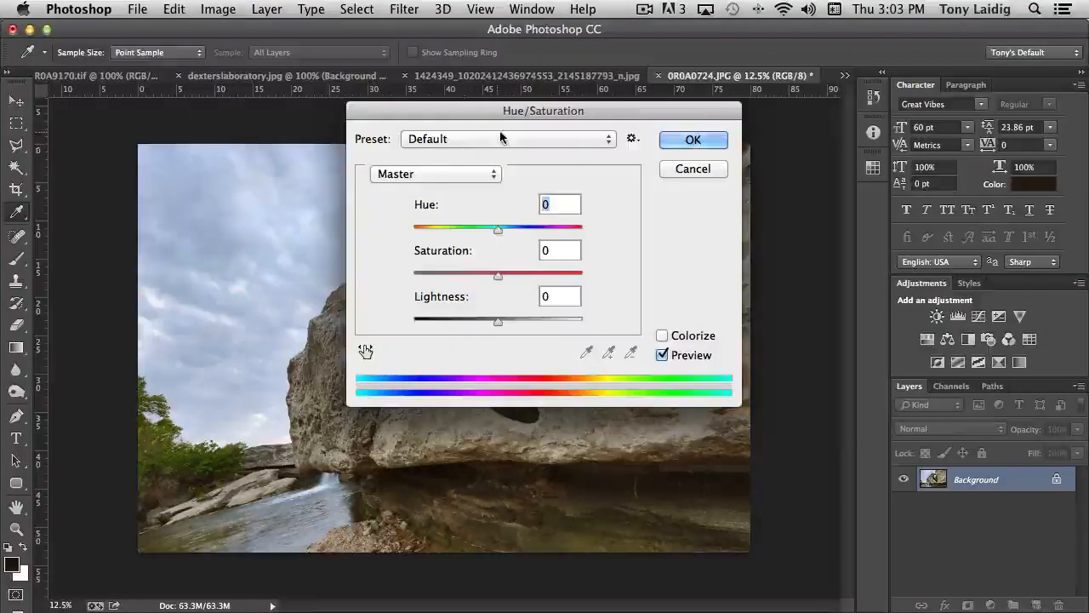
pyautogui.moveTo(527, 111); pyautogui.dragTo(743, 112)
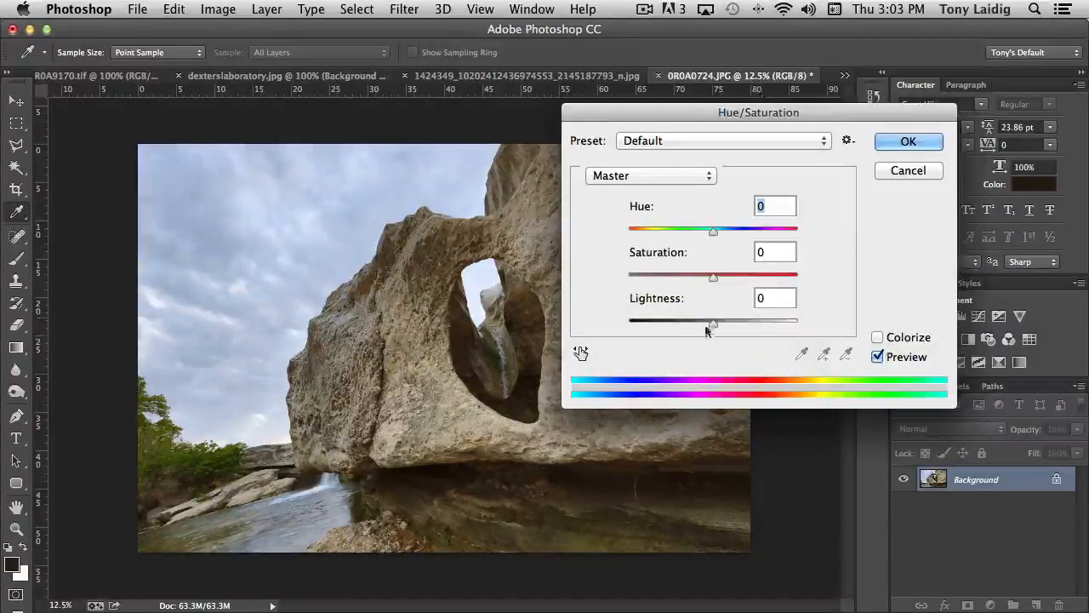
pyautogui.click(715, 232)
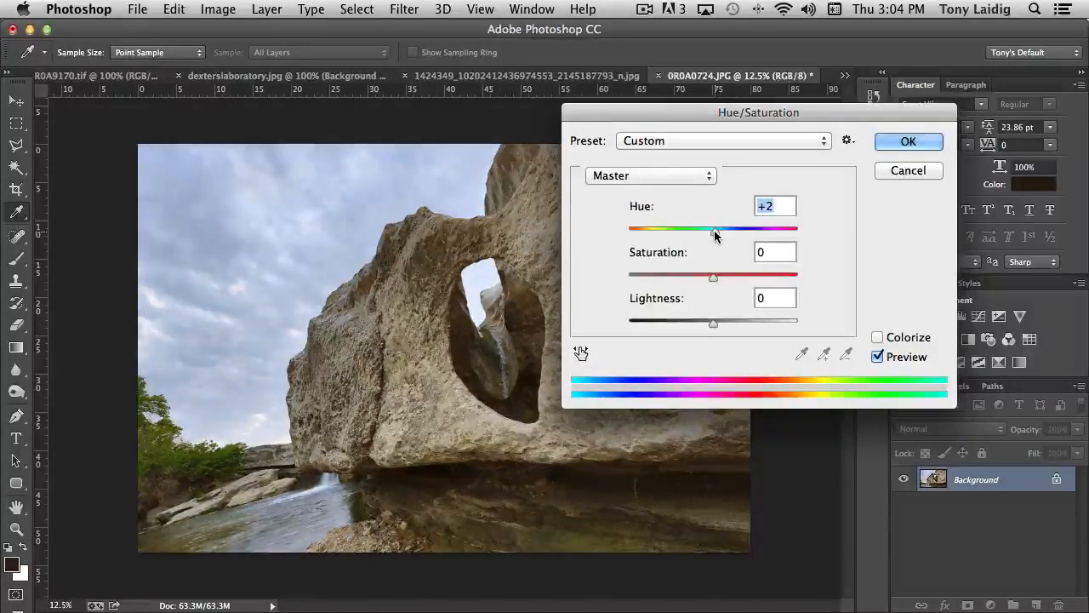
pyautogui.moveTo(714, 236); pyautogui.dragTo(765, 242)
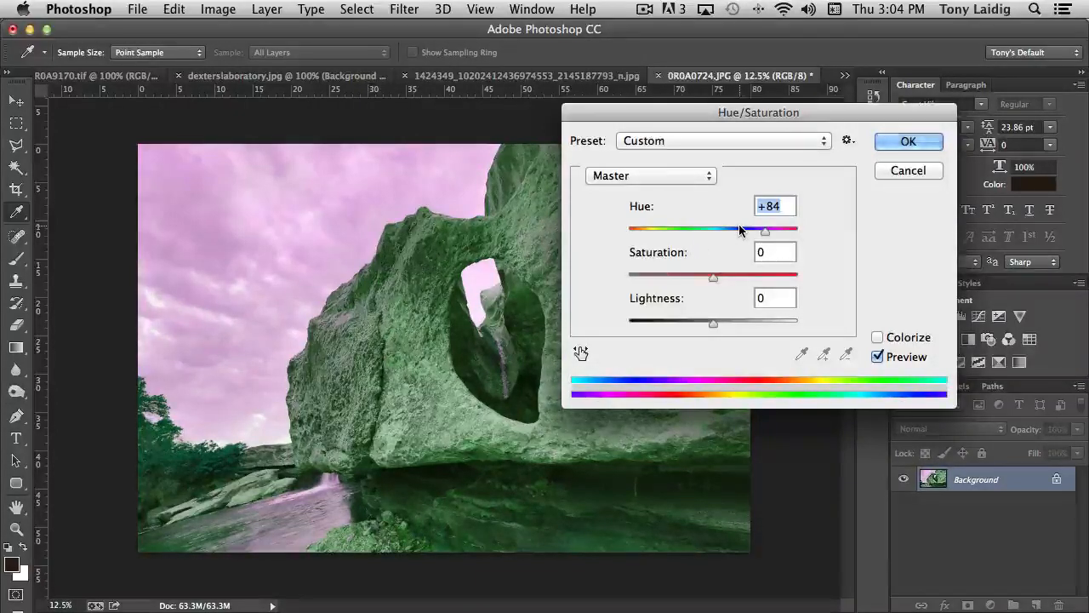
pyautogui.click(655, 175)
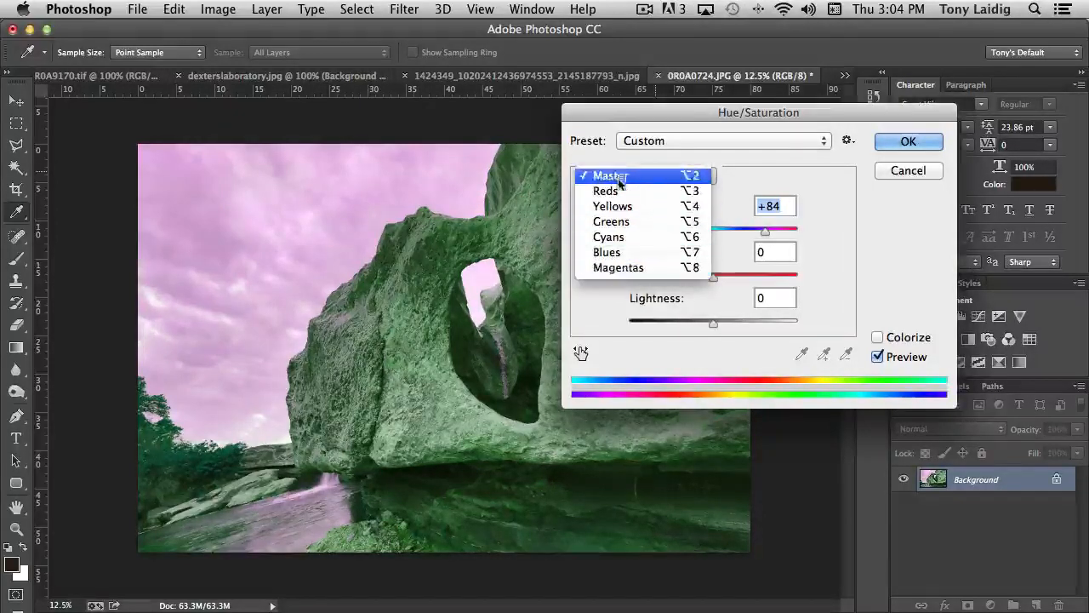
pyautogui.click(764, 175)
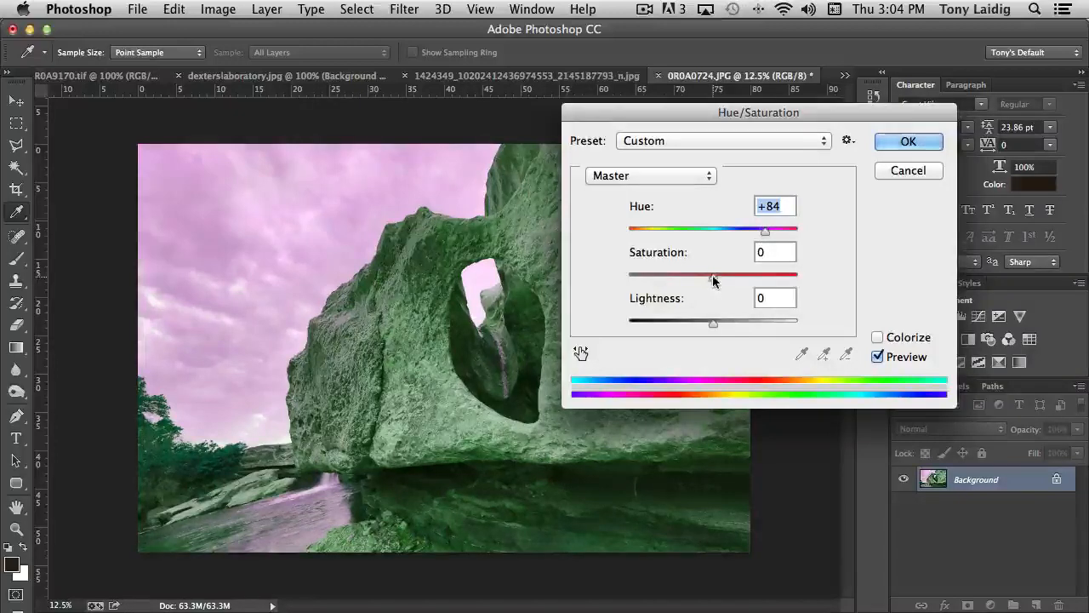
pyautogui.moveTo(714, 283); pyautogui.dragTo(737, 291)
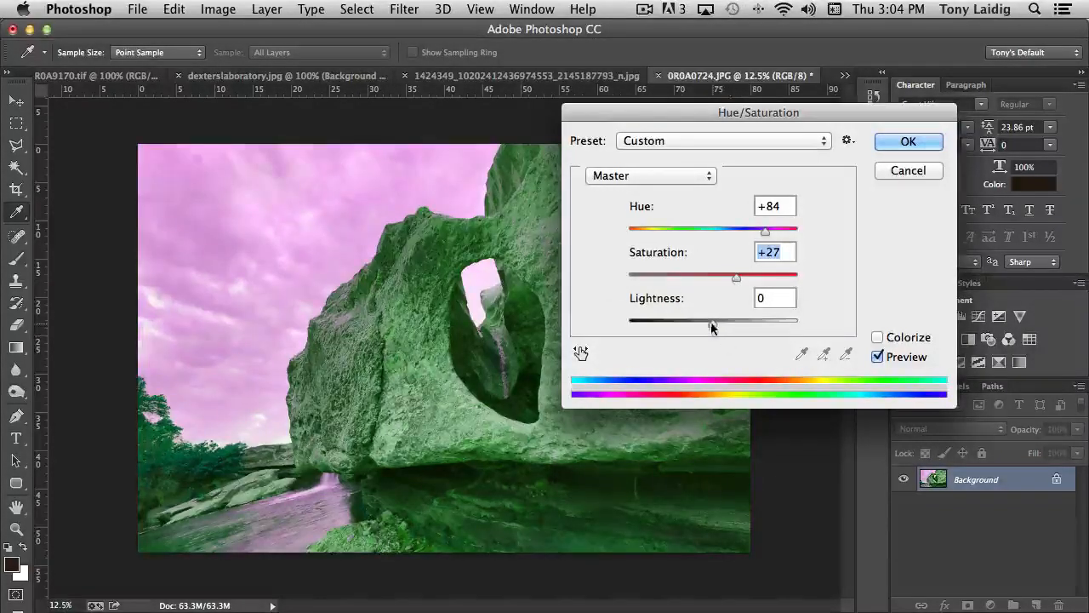
pyautogui.moveTo(713, 328)
pyautogui.mouseDown()
pyautogui.moveTo(739, 328)
pyautogui.moveTo(673, 328)
pyautogui.moveTo(713, 329)
pyautogui.mouseUp()
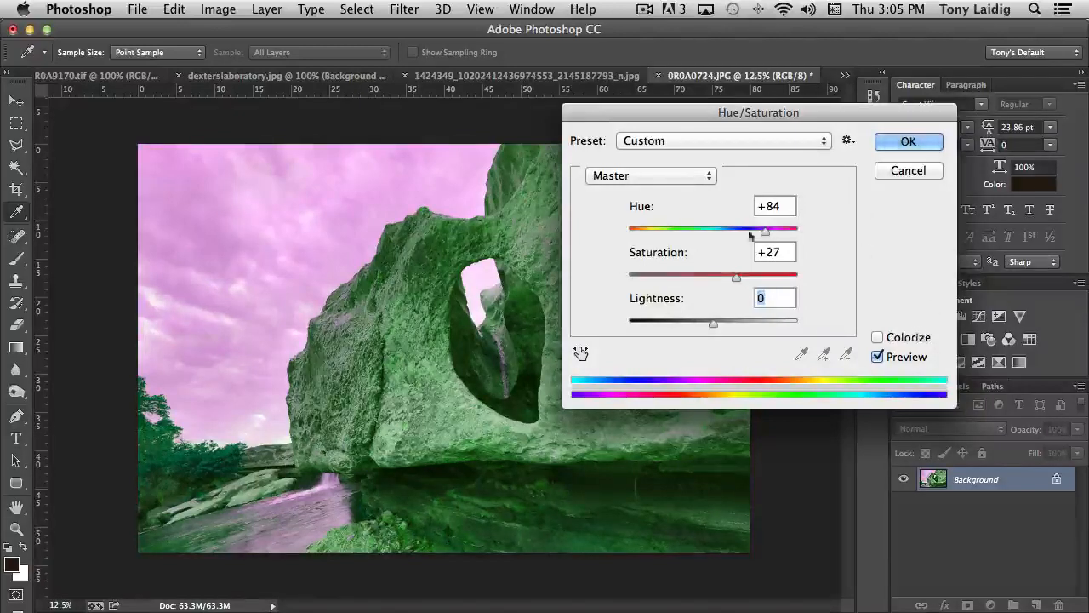
# Try colorizing the photo in a golden sepia tone with Hue 38 and Saturation 53
pyautogui.click(877, 338)
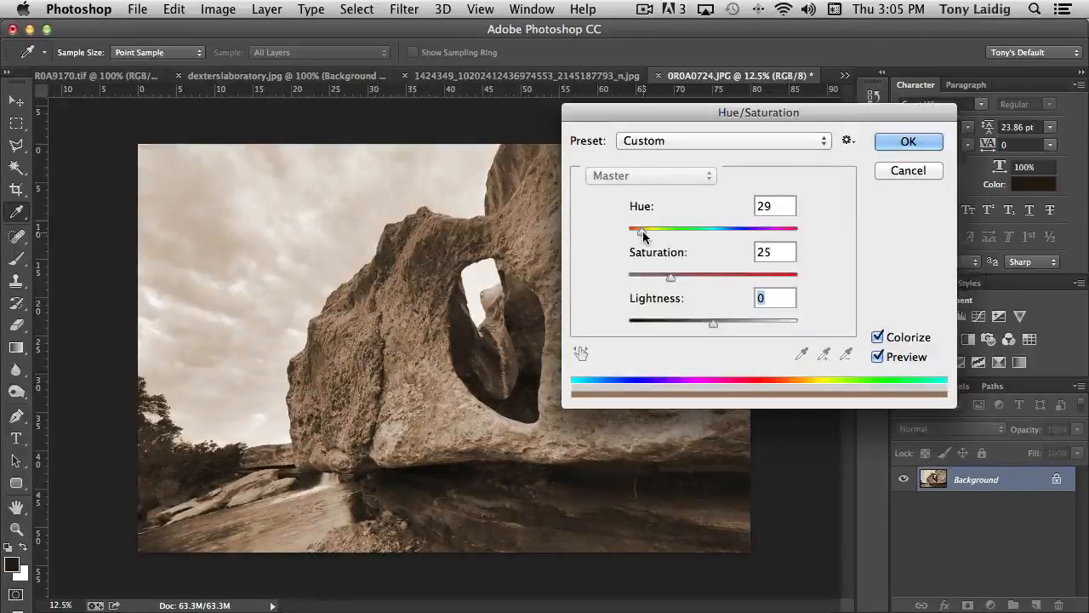
pyautogui.moveTo(643, 236); pyautogui.dragTo(788, 231)
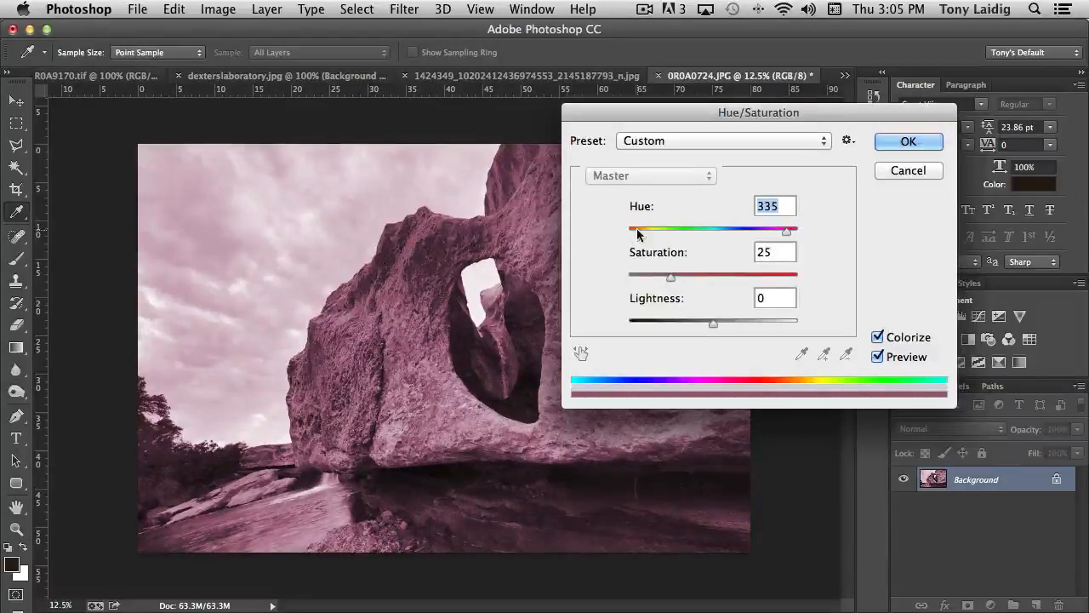
pyautogui.moveTo(787, 236); pyautogui.dragTo(775, 231)
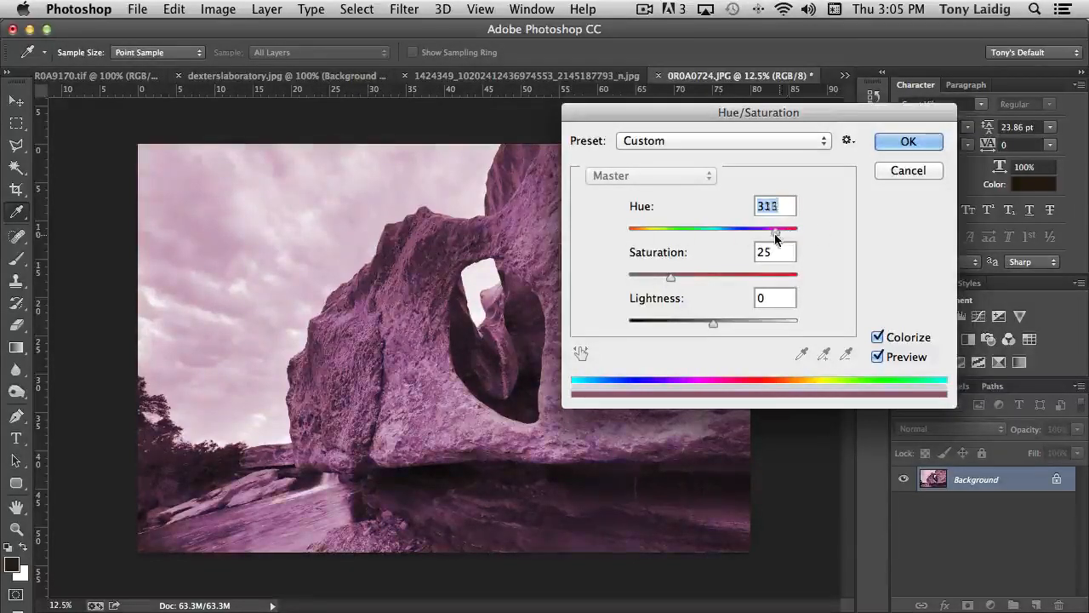
pyautogui.moveTo(670, 281)
pyautogui.mouseDown()
pyautogui.moveTo(706, 281)
pyautogui.moveTo(661, 277)
pyautogui.mouseUp()
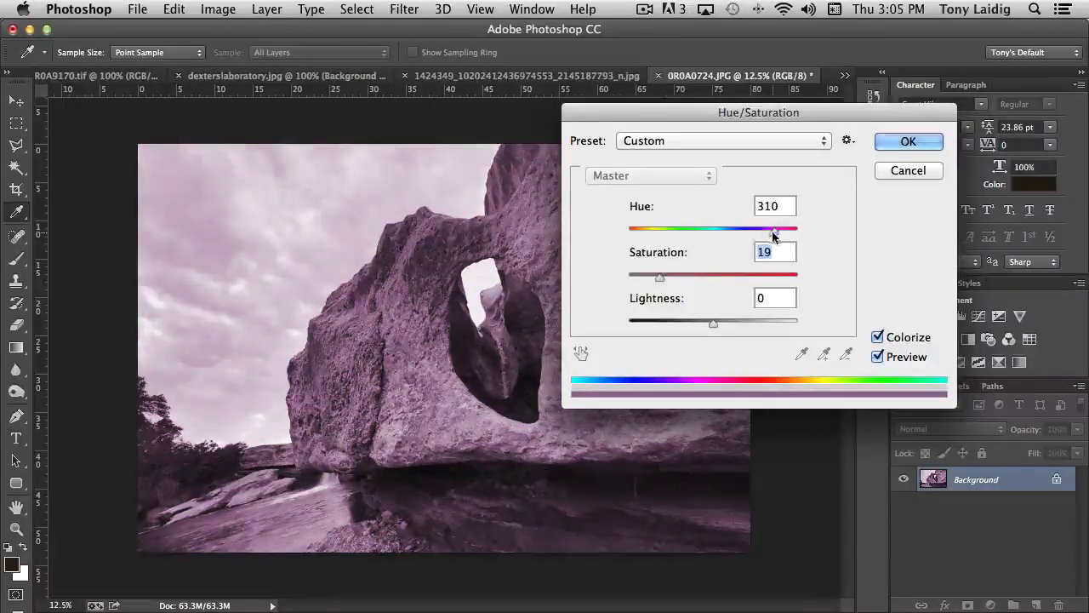
pyautogui.moveTo(774, 236); pyautogui.dragTo(717, 282)
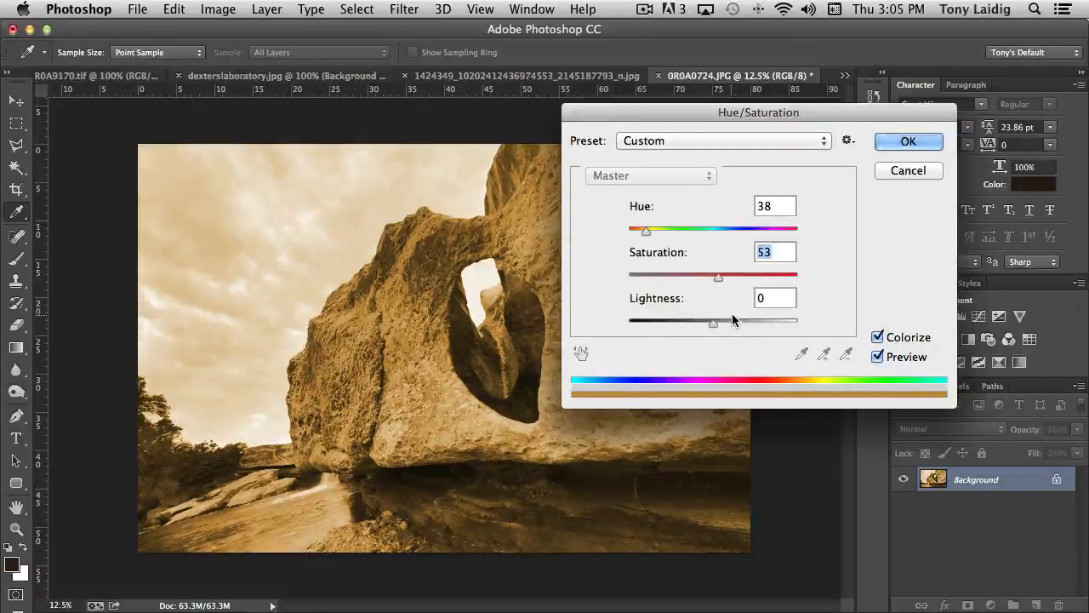
# Try the Cyanotype preset on the photo, and discard the Hue/Saturation adjustment
pyautogui.click(755, 141)
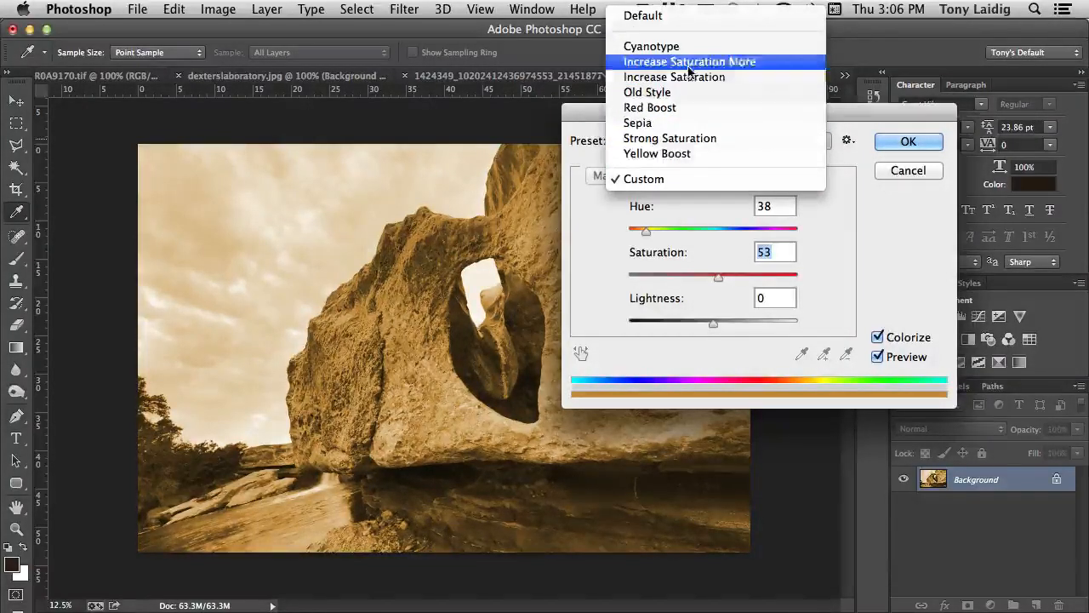
pyautogui.click(633, 50)
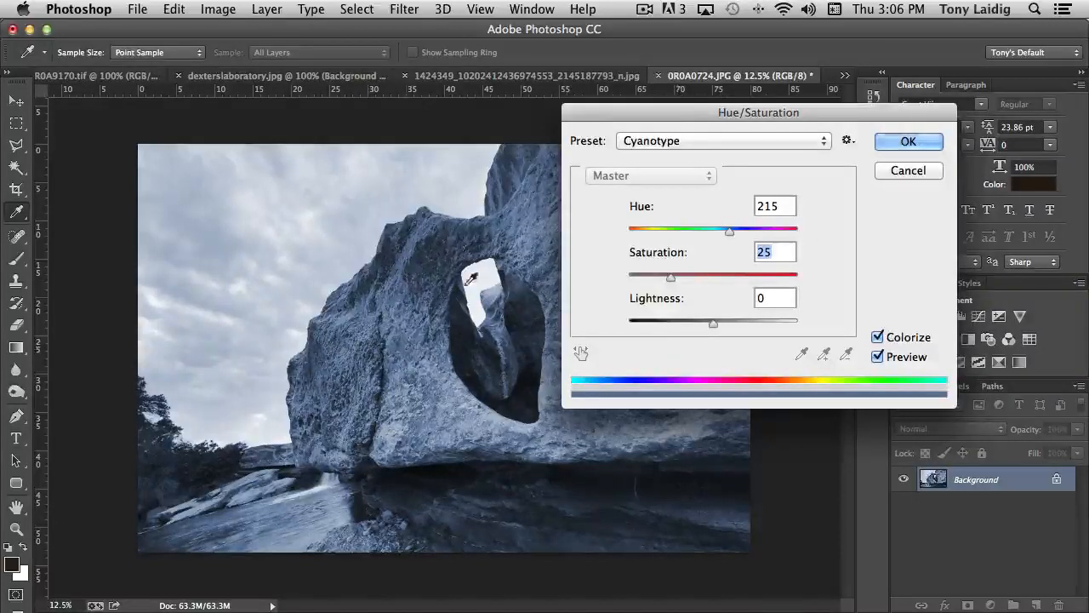
pyautogui.click(851, 141)
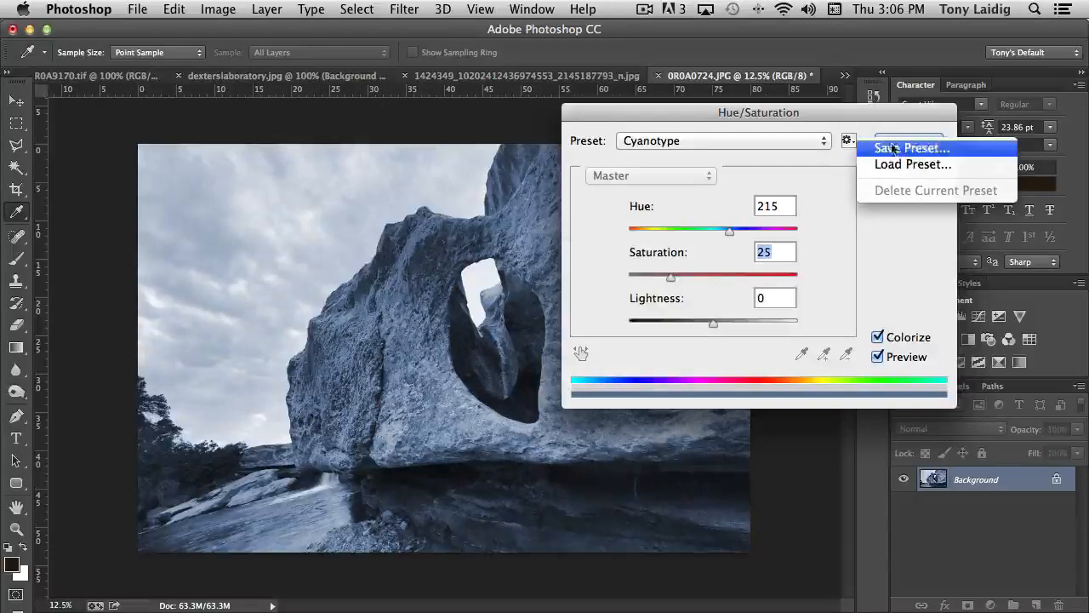
pyautogui.click(864, 269)
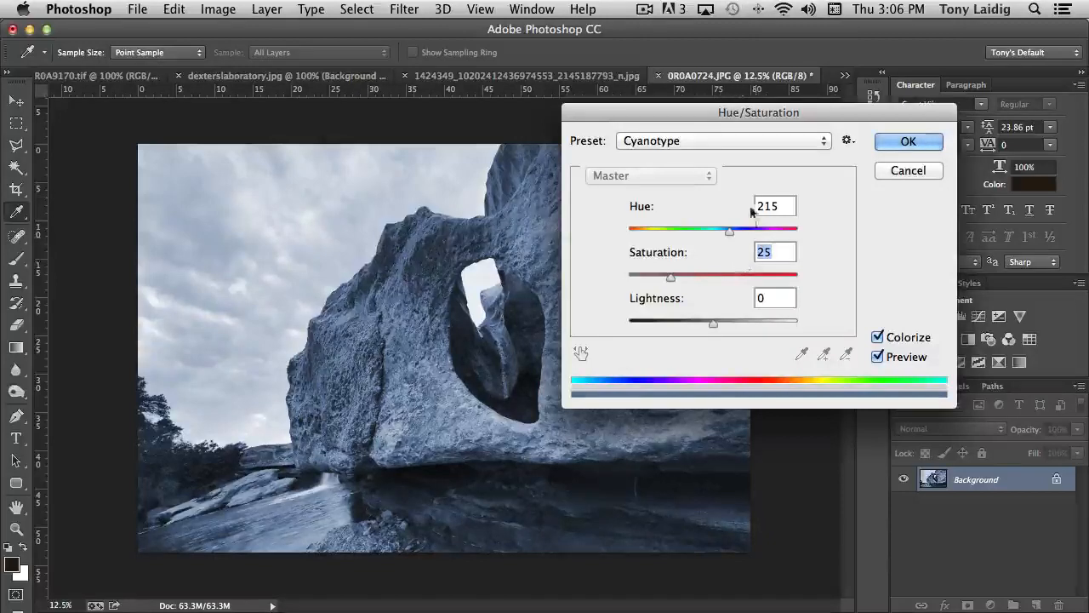
pyautogui.click(850, 141)
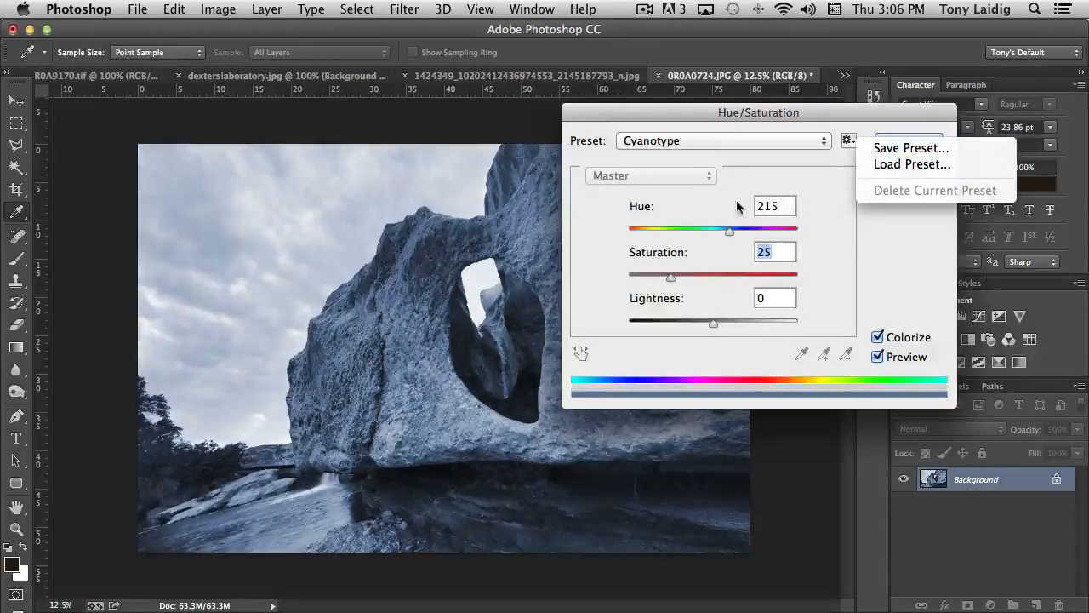
pyautogui.click(748, 140)
pyautogui.click(652, 143)
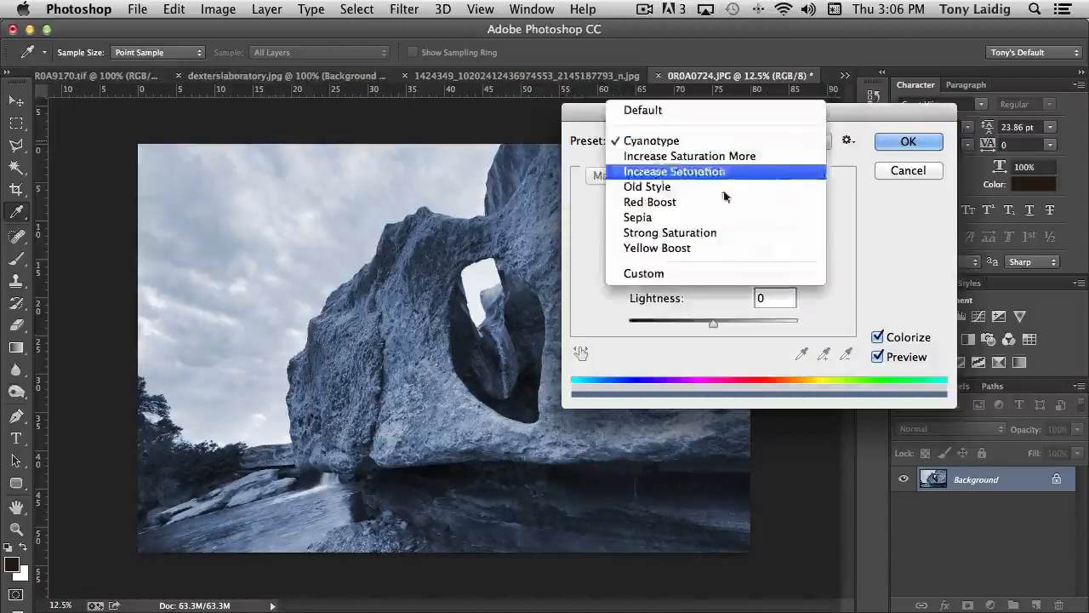
pyautogui.click(877, 248)
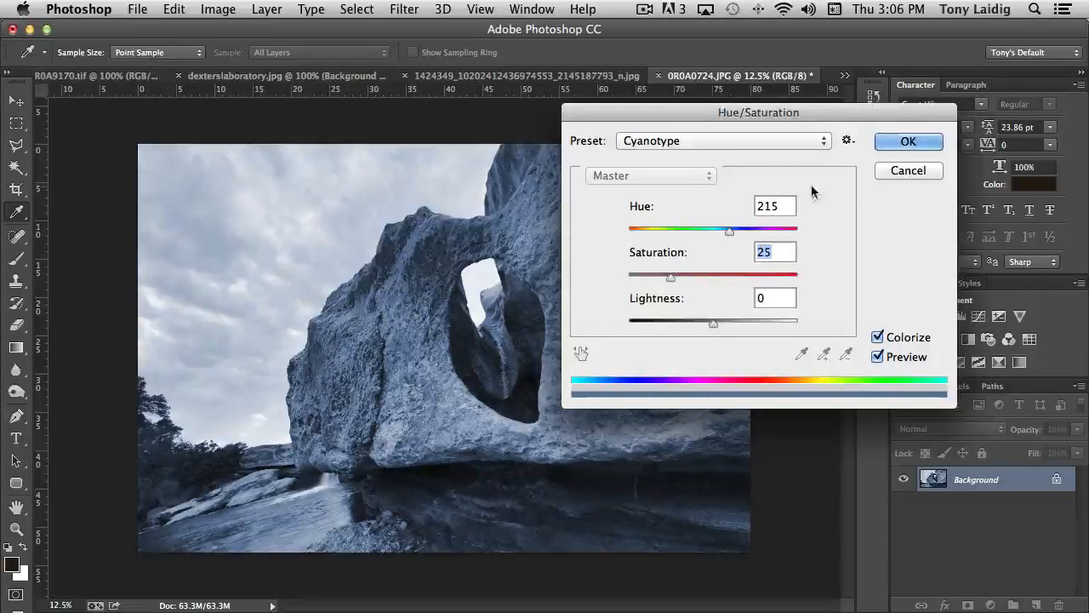
pyautogui.click(886, 173)
# Start a Color Balance adjustment and set the shadows' color levels to 0, +3 and +20
pyautogui.click(223, 10)
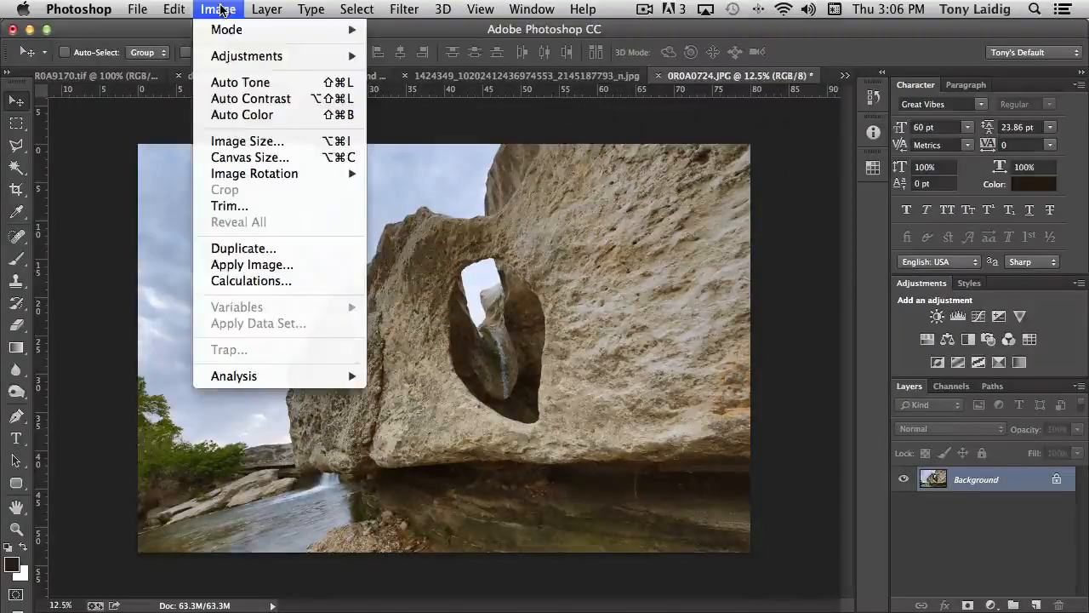
pyautogui.moveTo(251, 57)
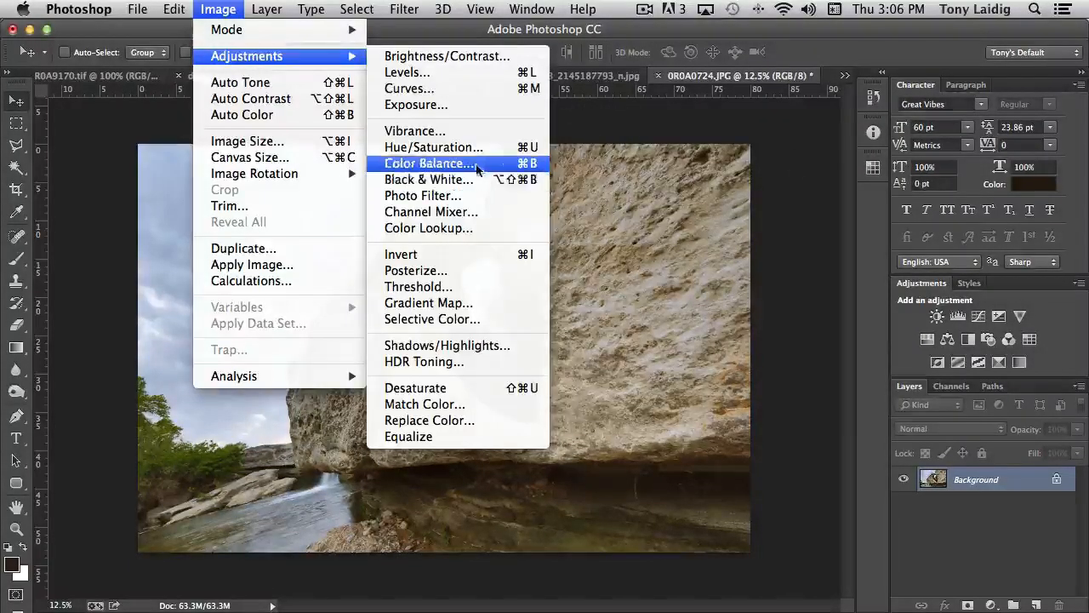
pyautogui.click(528, 163)
pyautogui.moveTo(531, 197); pyautogui.dragTo(788, 144)
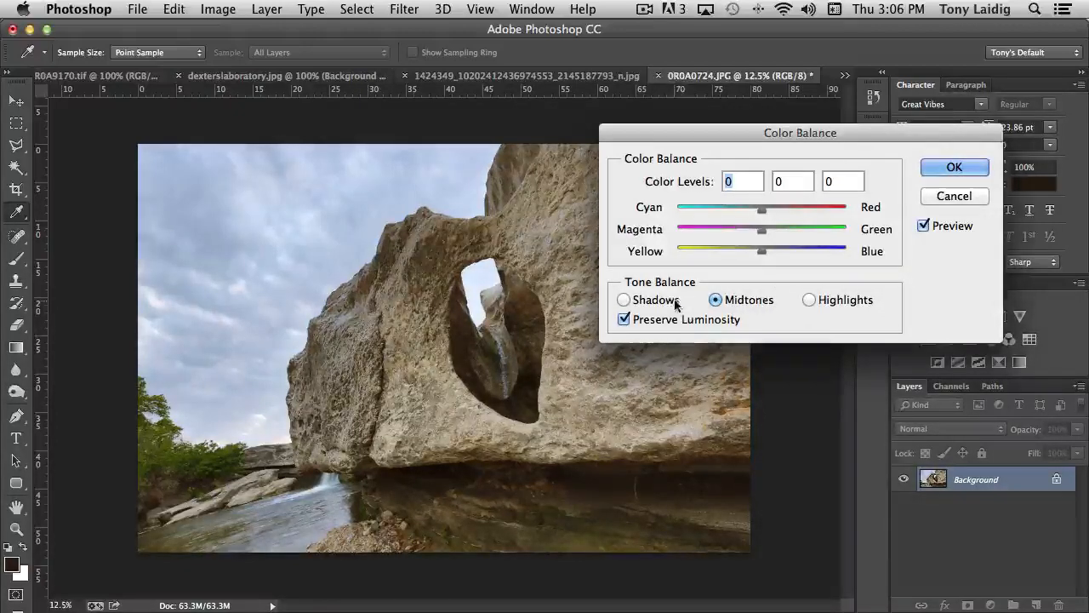
pyautogui.click(625, 300)
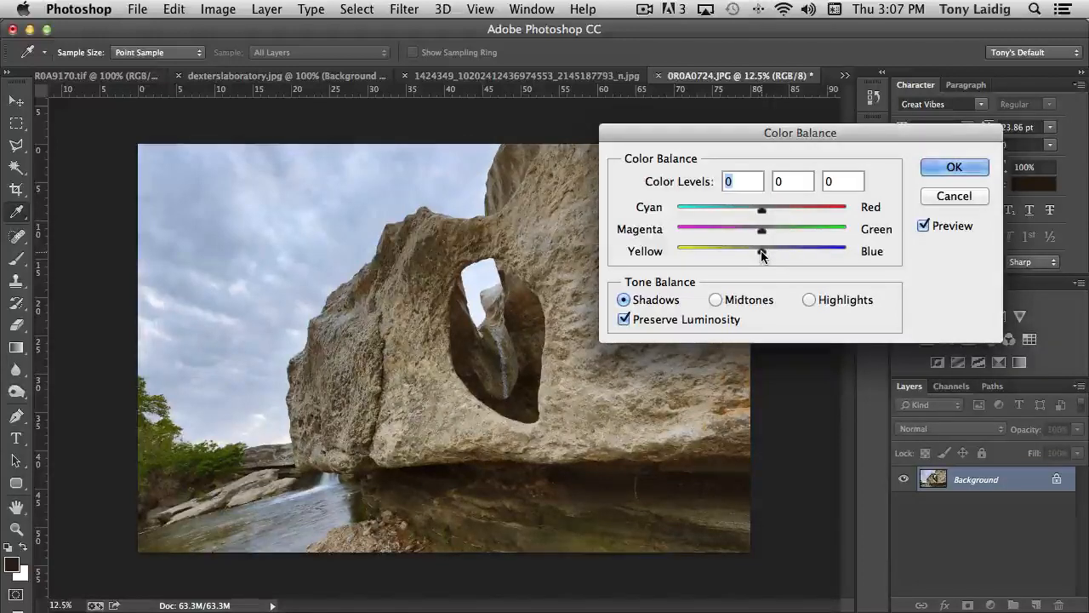
pyautogui.moveTo(762, 255); pyautogui.dragTo(724, 255)
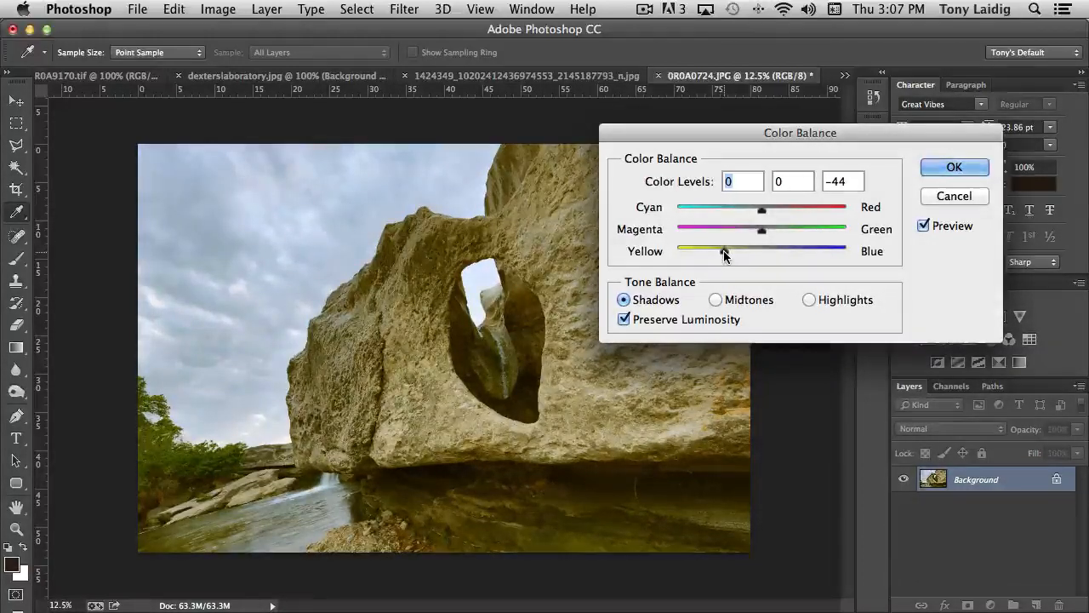
pyautogui.moveTo(724, 254); pyautogui.dragTo(762, 215)
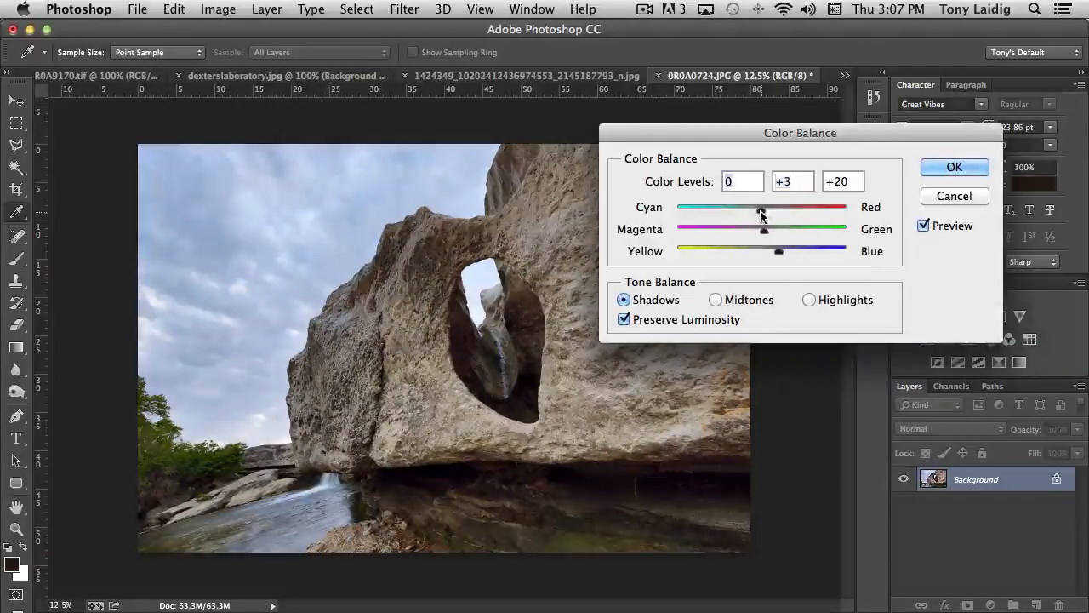
# Set the highlights' color levels to 0, -7 and -7, and switch the tone balance to Midtones
pyautogui.click(809, 299)
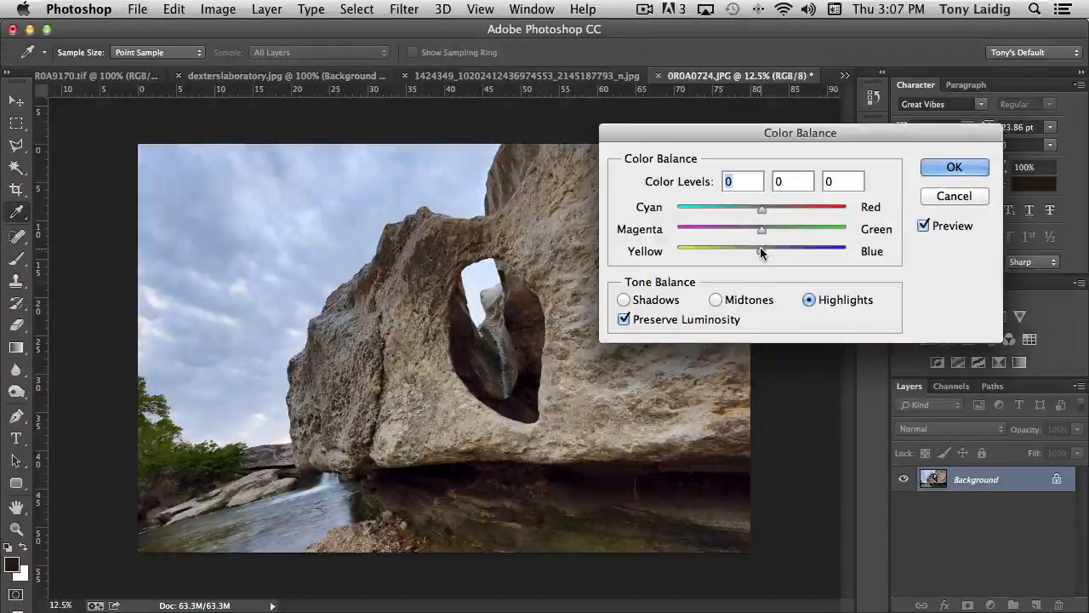
pyautogui.moveTo(761, 250); pyautogui.dragTo(761, 215)
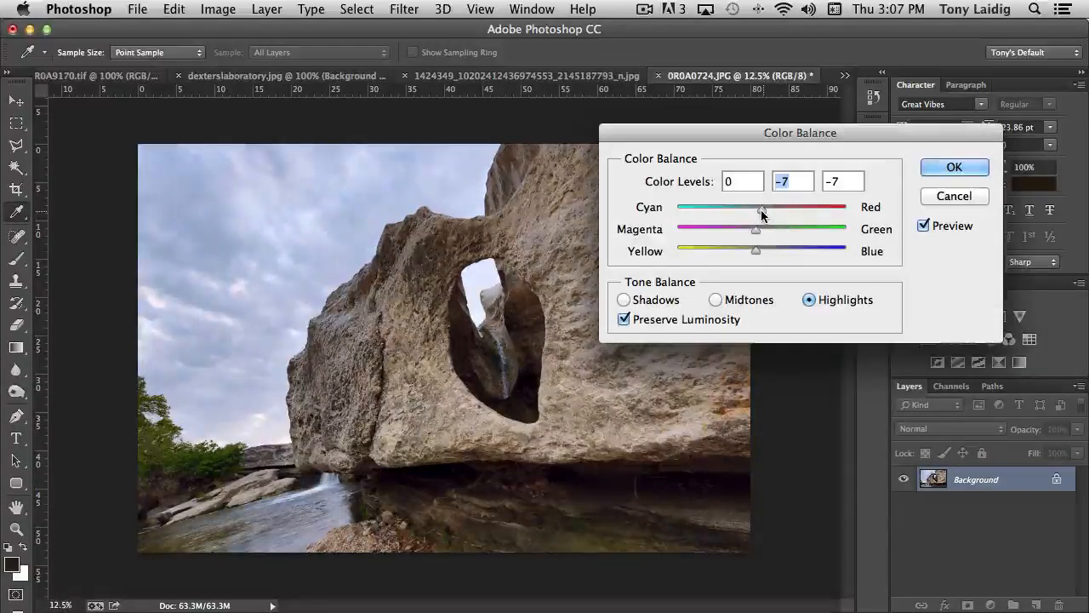
pyautogui.click(714, 299)
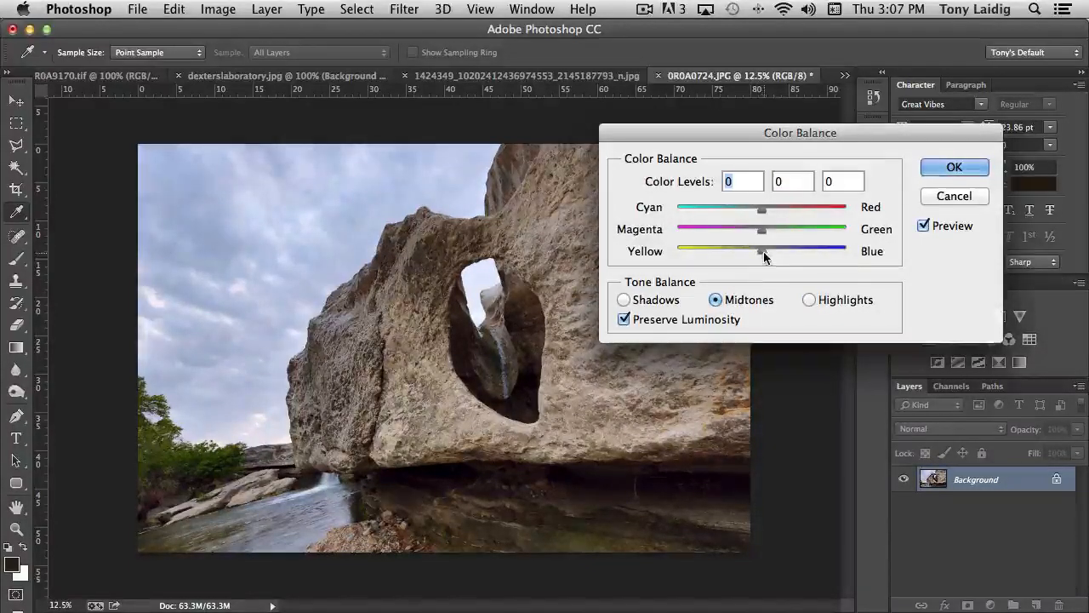
# Set the midtones' color levels to 0, -2 and +12, and apply the Color Balance adjustment
pyautogui.moveTo(763, 251)
pyautogui.mouseDown()
pyautogui.moveTo(748, 231)
pyautogui.moveTo(763, 235)
pyautogui.mouseUp()
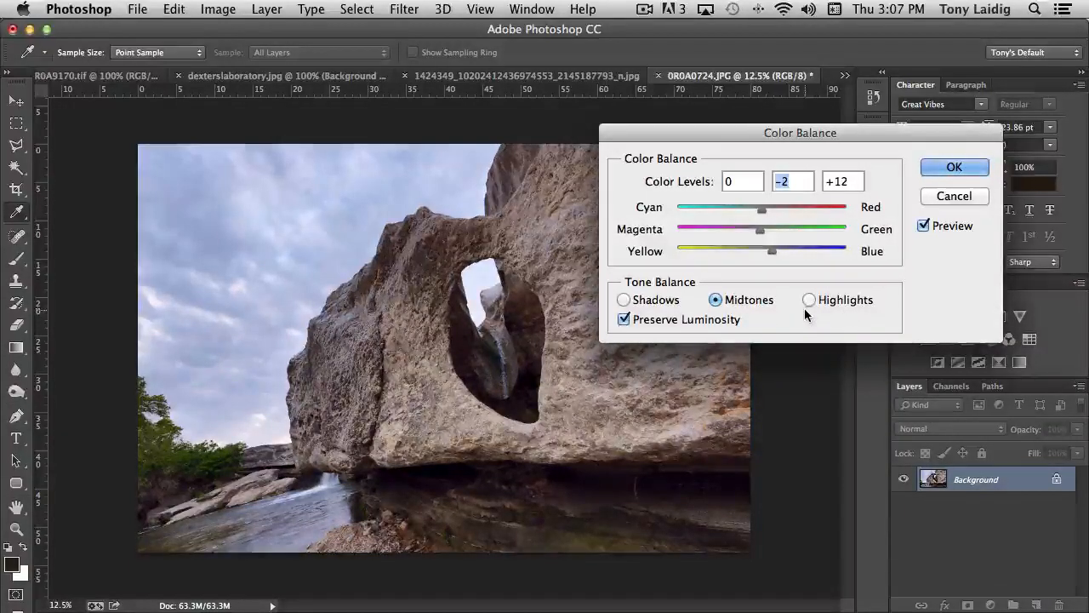
pyautogui.click(954, 168)
pyautogui.press('v')
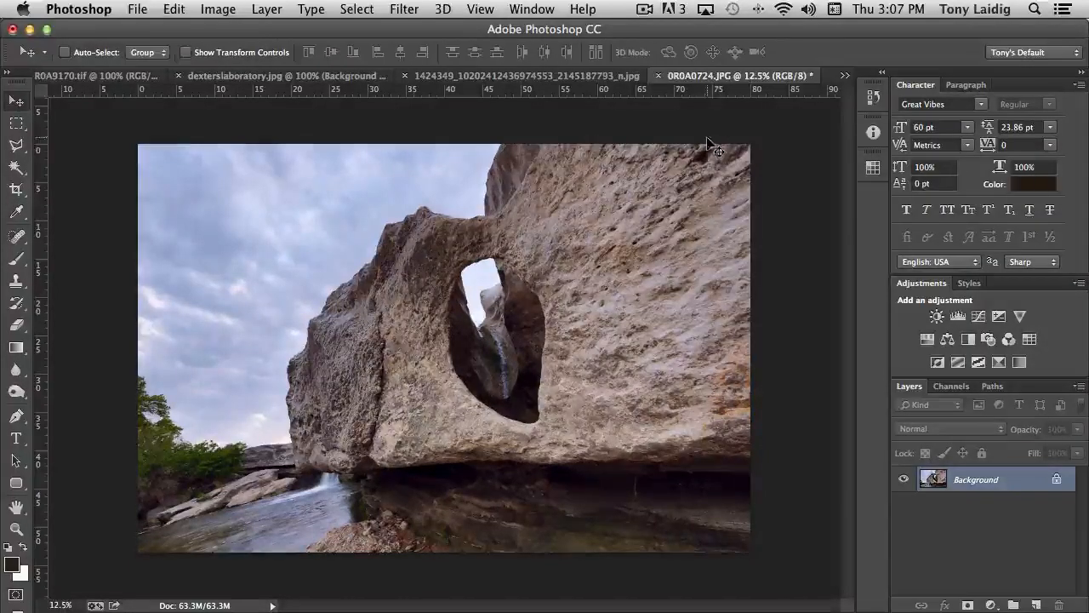
# Start a Black & White adjustment on the photo and try Cyans at 249% and -122%
pyautogui.click(217, 9)
pyautogui.moveTo(252, 56)
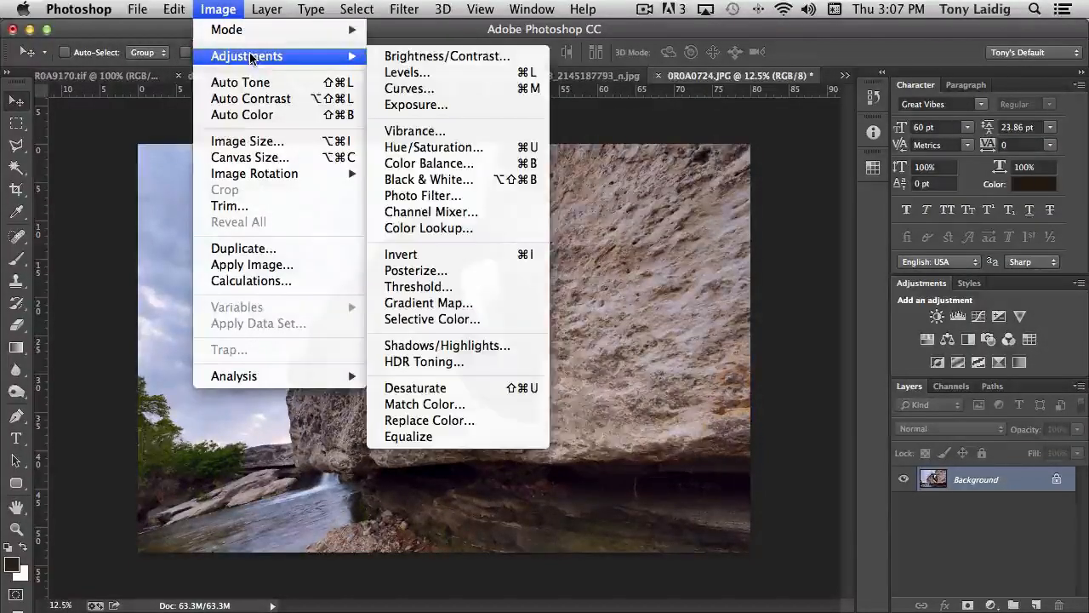
pyautogui.click(470, 180)
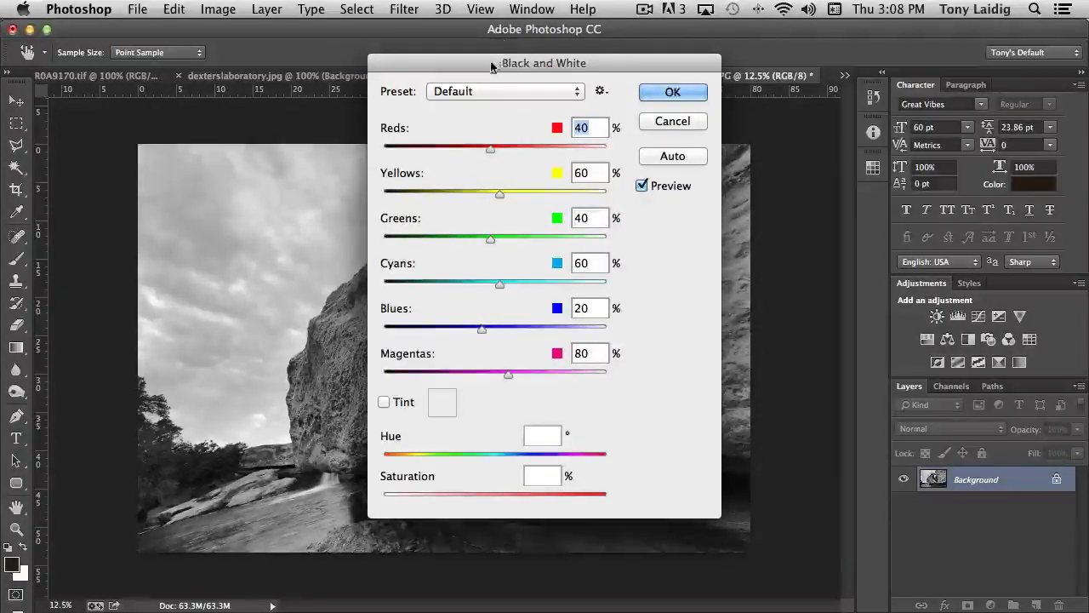
pyautogui.moveTo(491, 67); pyautogui.dragTo(813, 103)
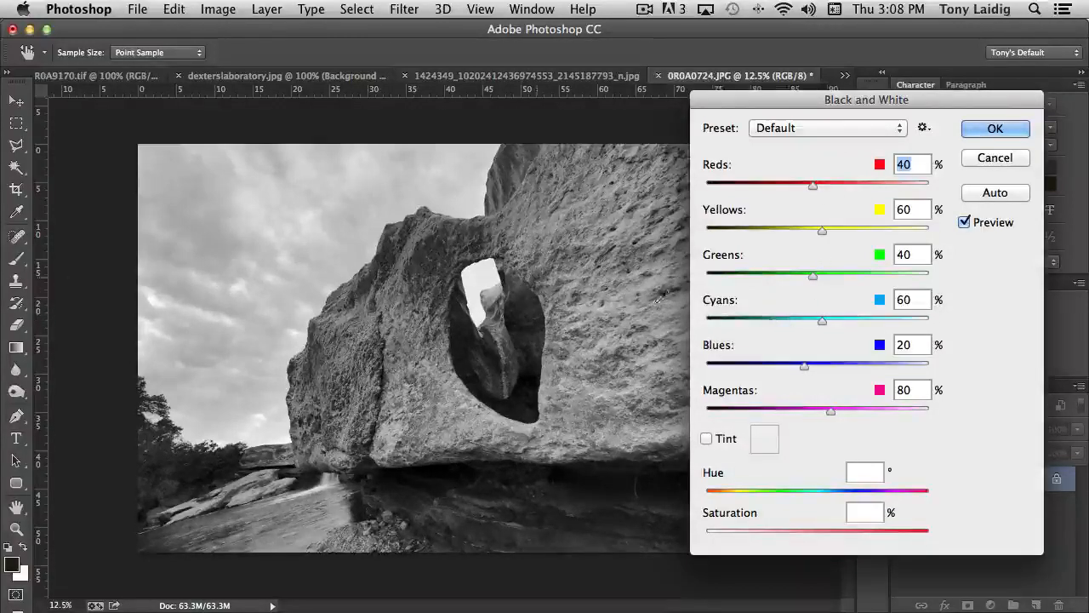
pyautogui.click(822, 321)
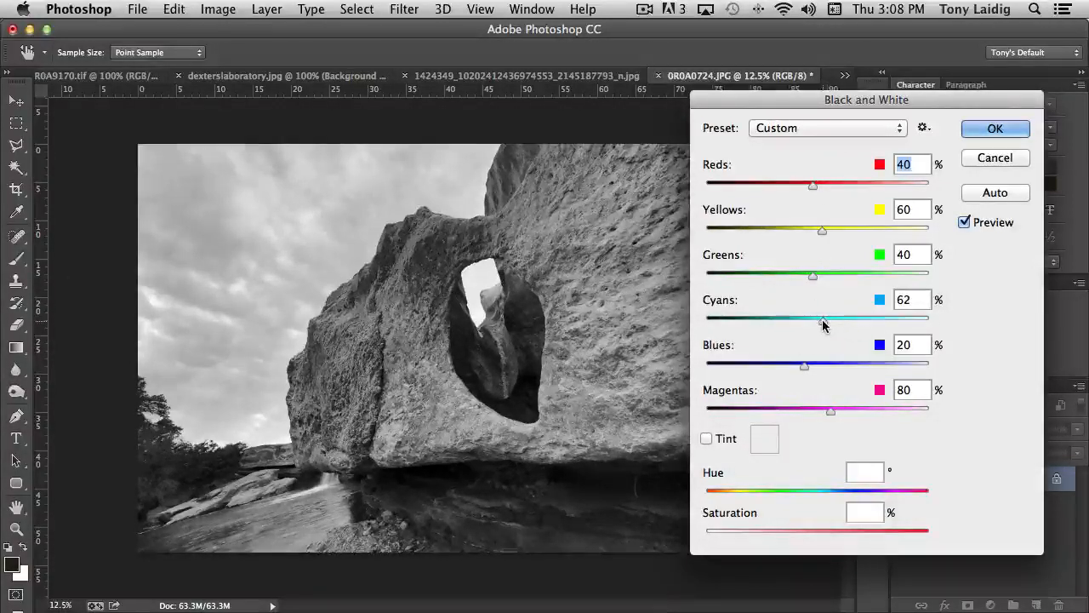
pyautogui.moveTo(822, 322); pyautogui.dragTo(866, 323)
pyautogui.moveTo(900, 323); pyautogui.dragTo(907, 322)
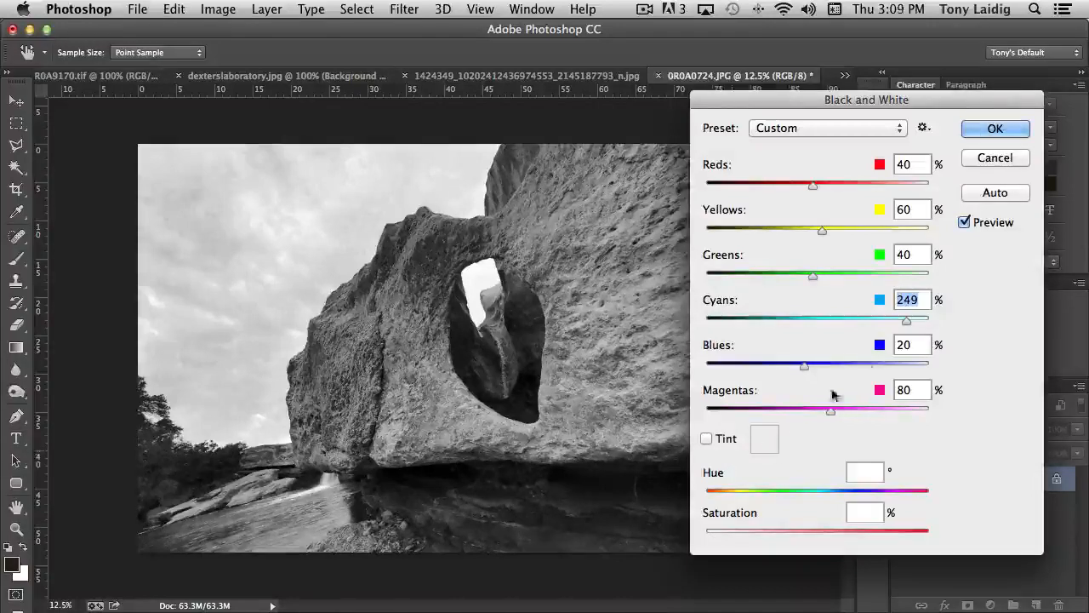
pyautogui.moveTo(905, 321); pyautogui.dragTo(740, 324)
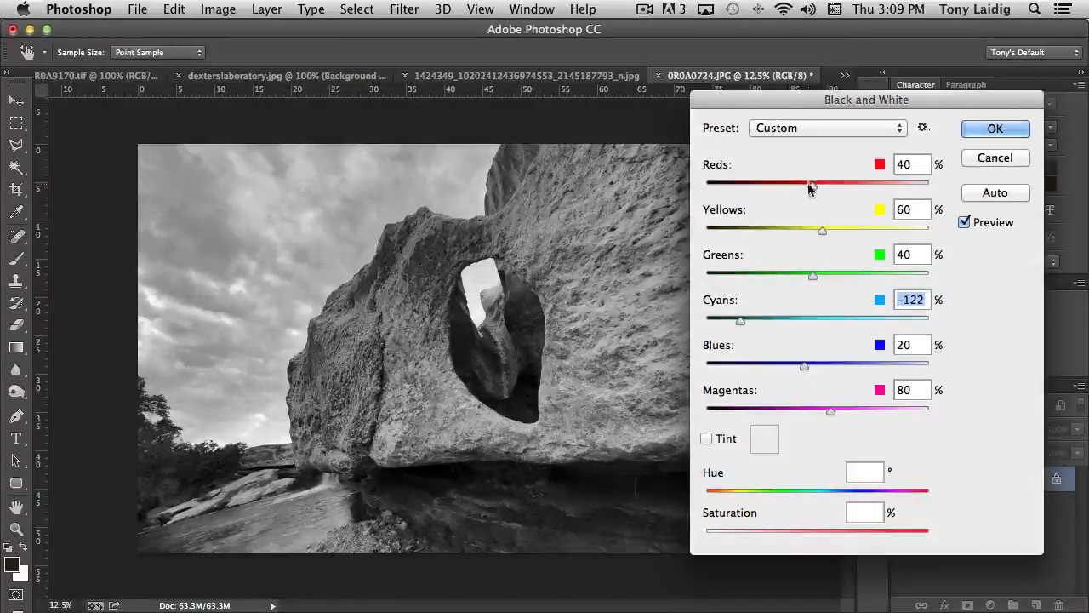
# Try Reds at 114% and -4%, and Yellows at 66% in the black-and-white conversion
pyautogui.moveTo(813, 184); pyautogui.dragTo(846, 188)
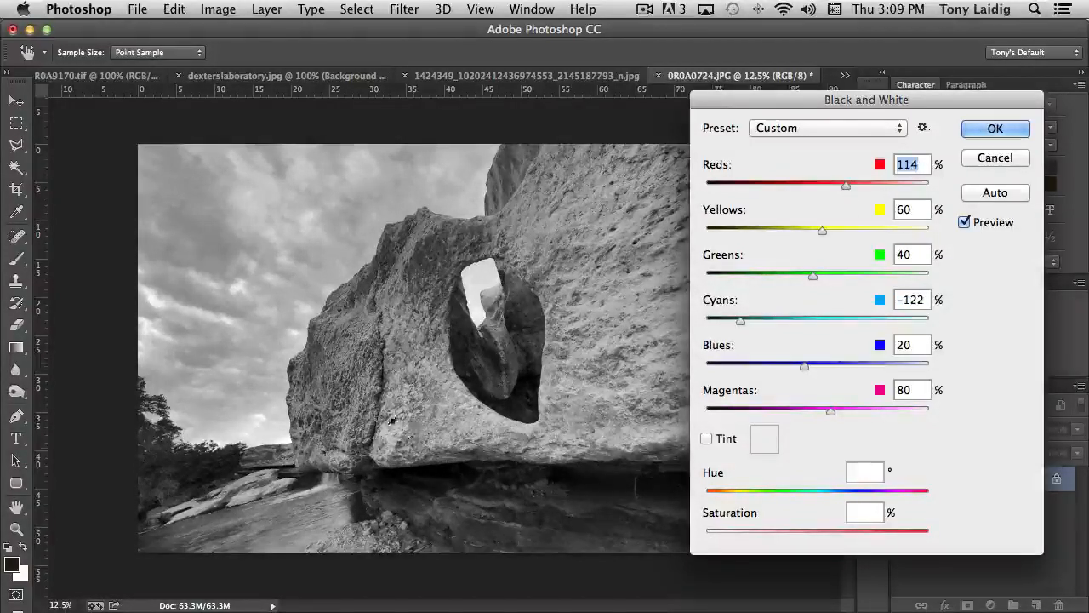
pyautogui.moveTo(848, 188); pyautogui.dragTo(789, 193)
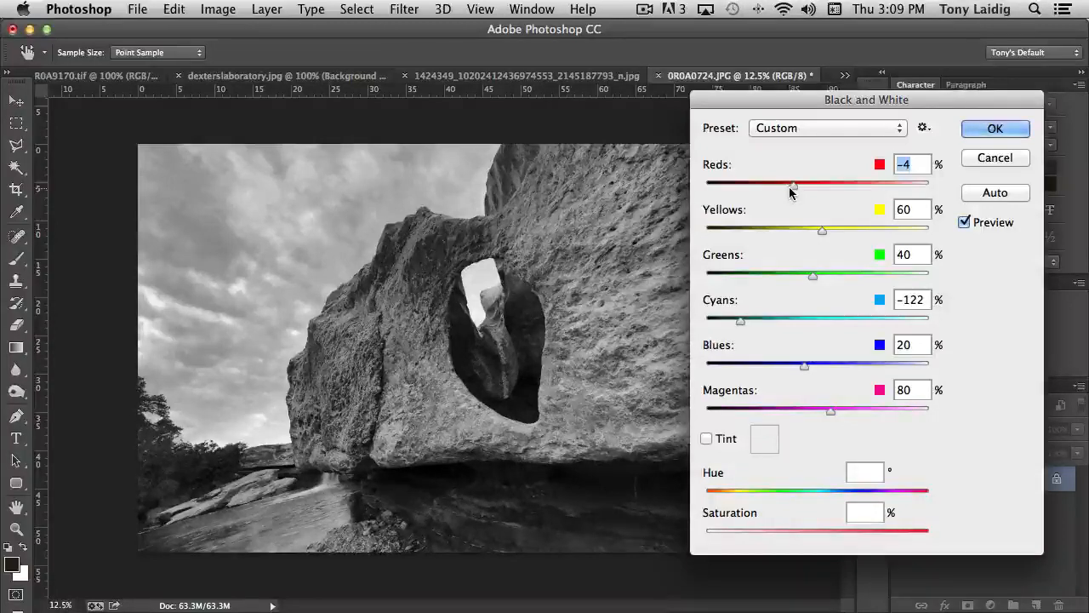
pyautogui.moveTo(822, 233)
pyautogui.mouseDown()
pyautogui.moveTo(794, 232)
pyautogui.moveTo(824, 233)
pyautogui.mouseUp()
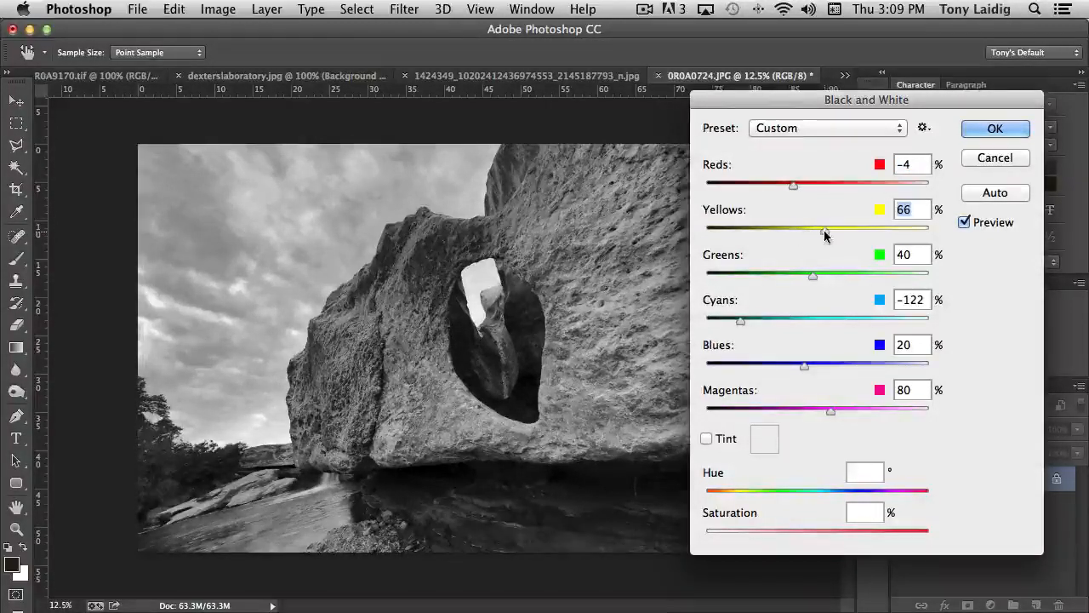
# Try the High Contrast Blue Filter and Infrared presets on the black-and-white conversion
pyautogui.click(798, 130)
pyautogui.scroll(4, 817, 119)
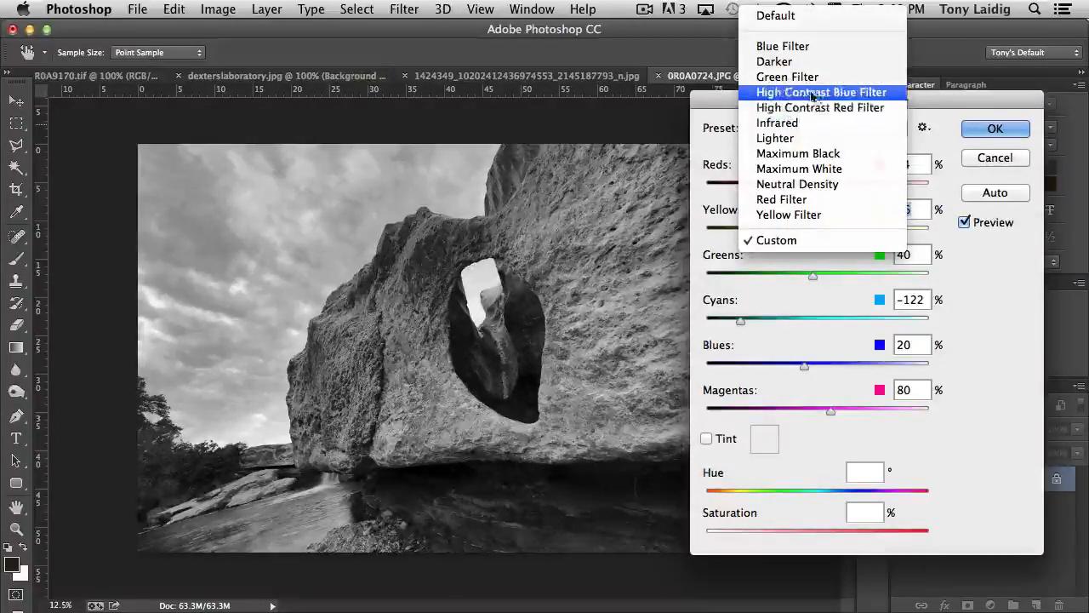
pyautogui.click(824, 94)
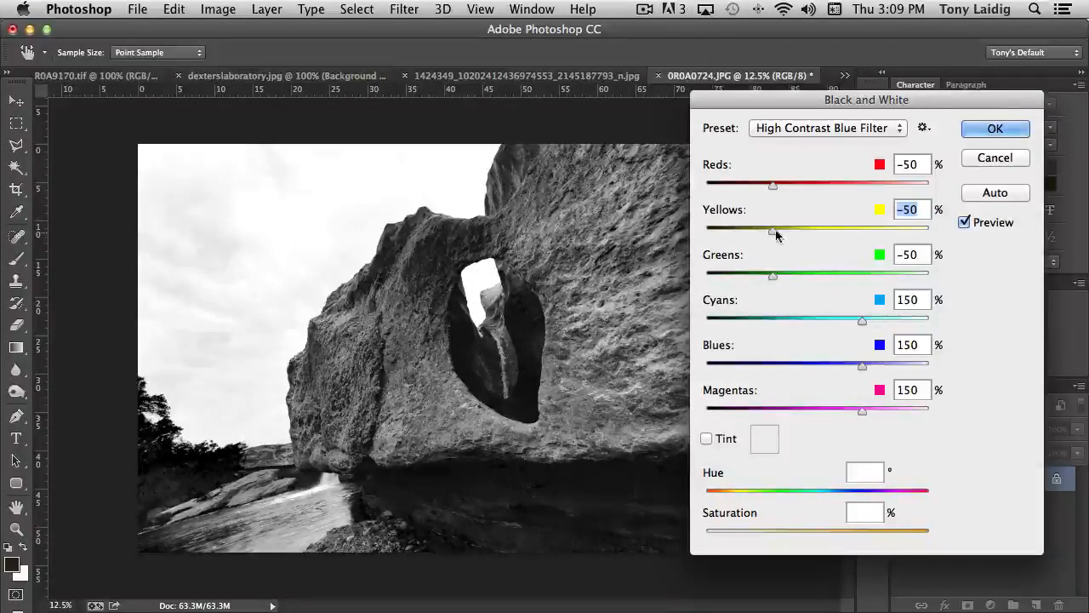
pyautogui.click(812, 127)
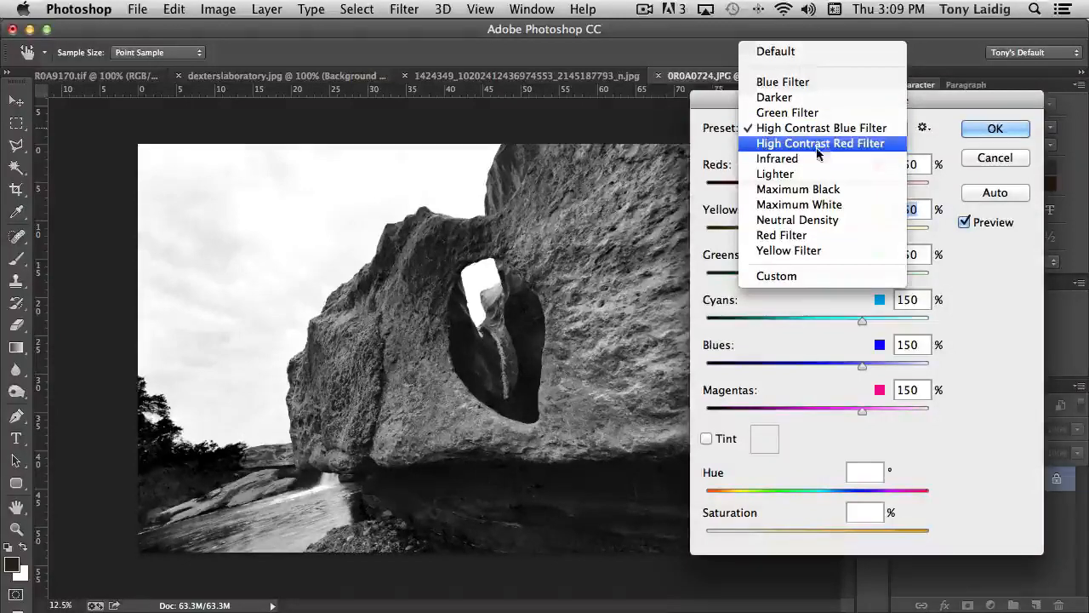
pyautogui.click(798, 158)
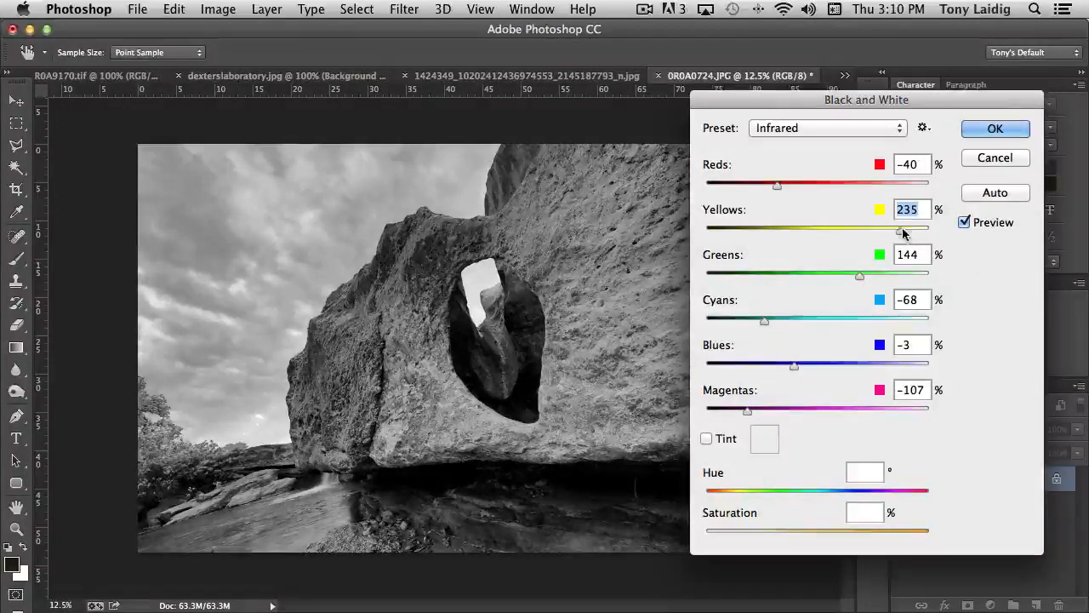
# Try Yellows at 51% and Blues at -86% on the Infrared preset, and discard the Black & White adjustment
pyautogui.moveTo(900, 232); pyautogui.dragTo(818, 235)
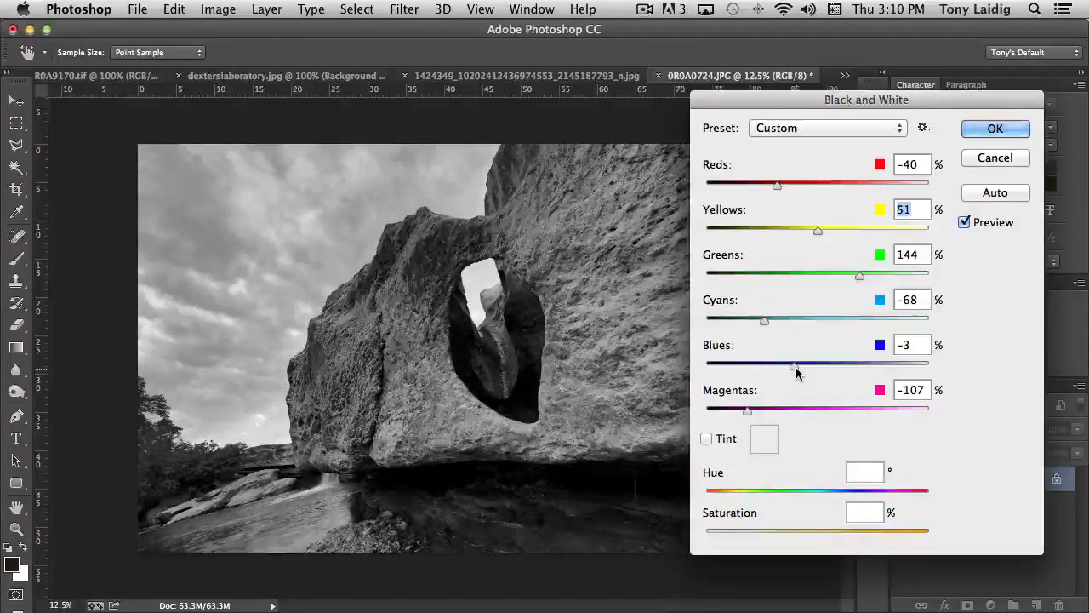
pyautogui.moveTo(794, 365); pyautogui.dragTo(756, 368)
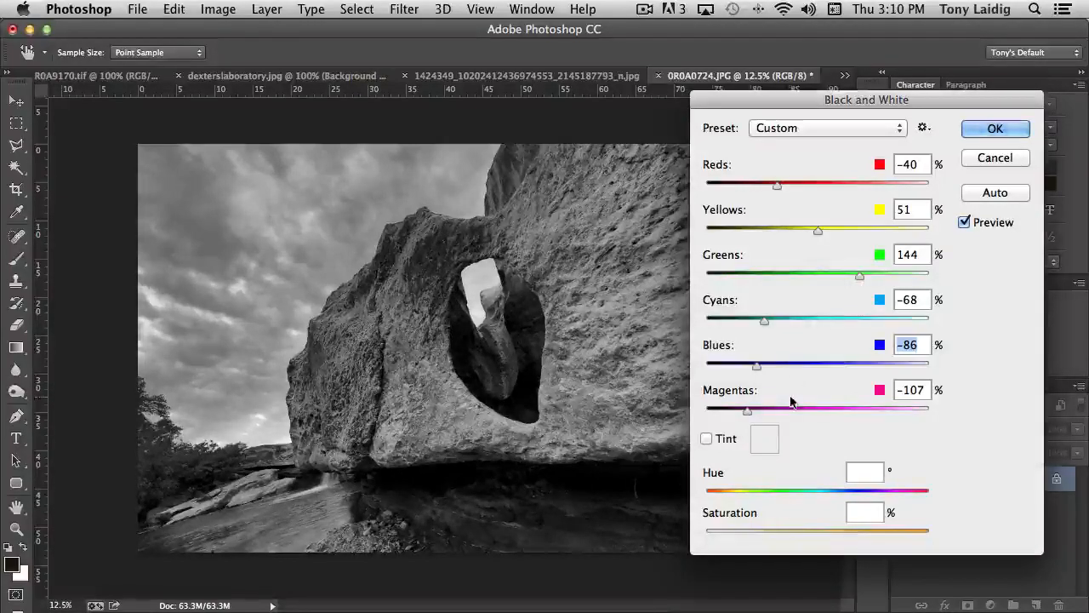
pyautogui.click(992, 156)
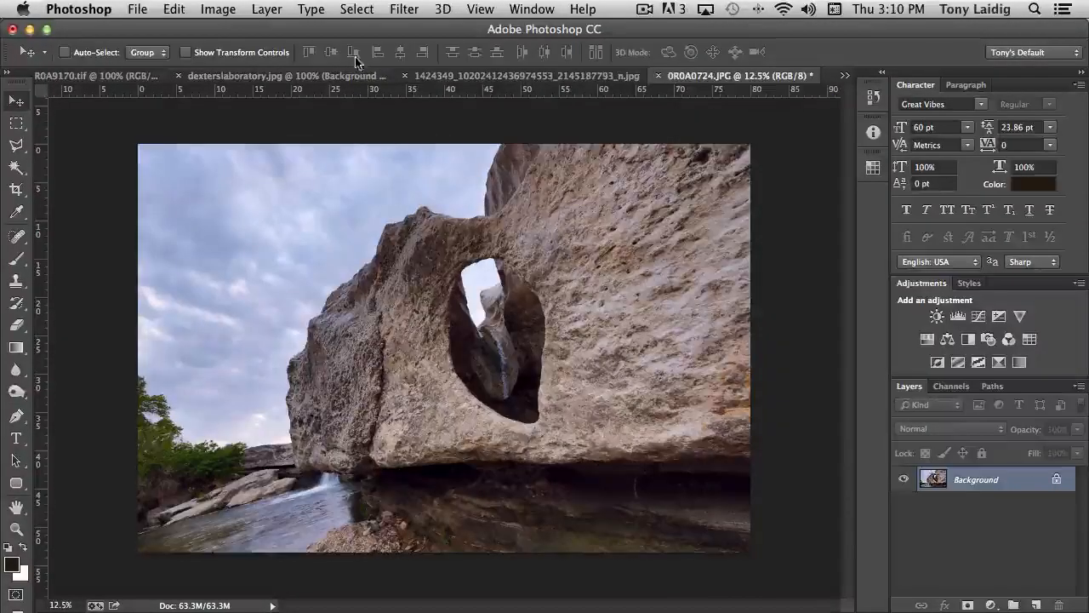
# Start a Photo Filter adjustment and move its dialog clear of the hole in the rock
pyautogui.click(218, 9)
pyautogui.moveTo(226, 62)
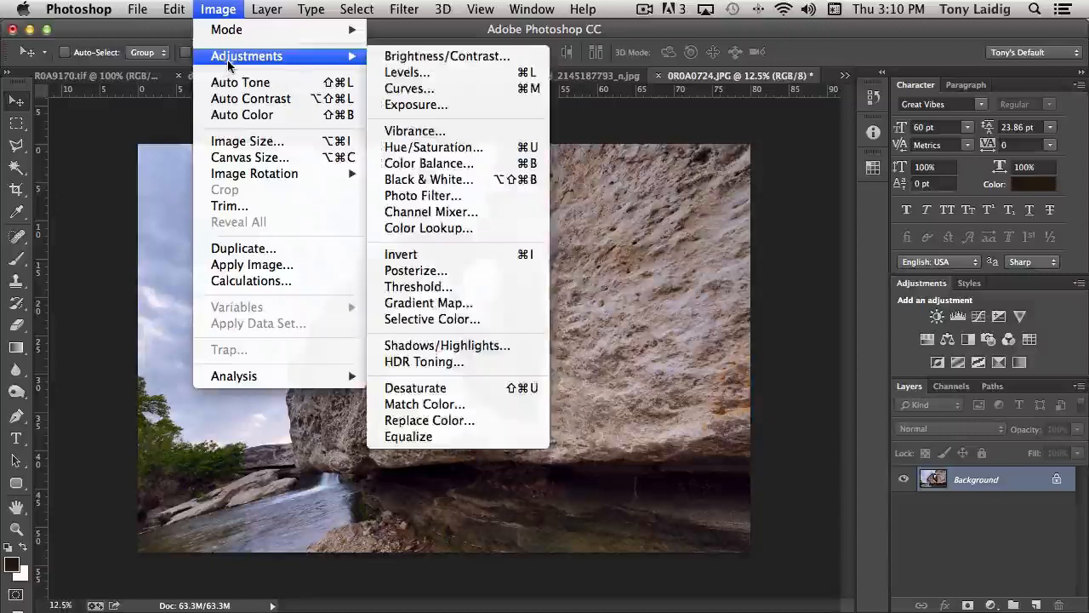
pyautogui.click(453, 195)
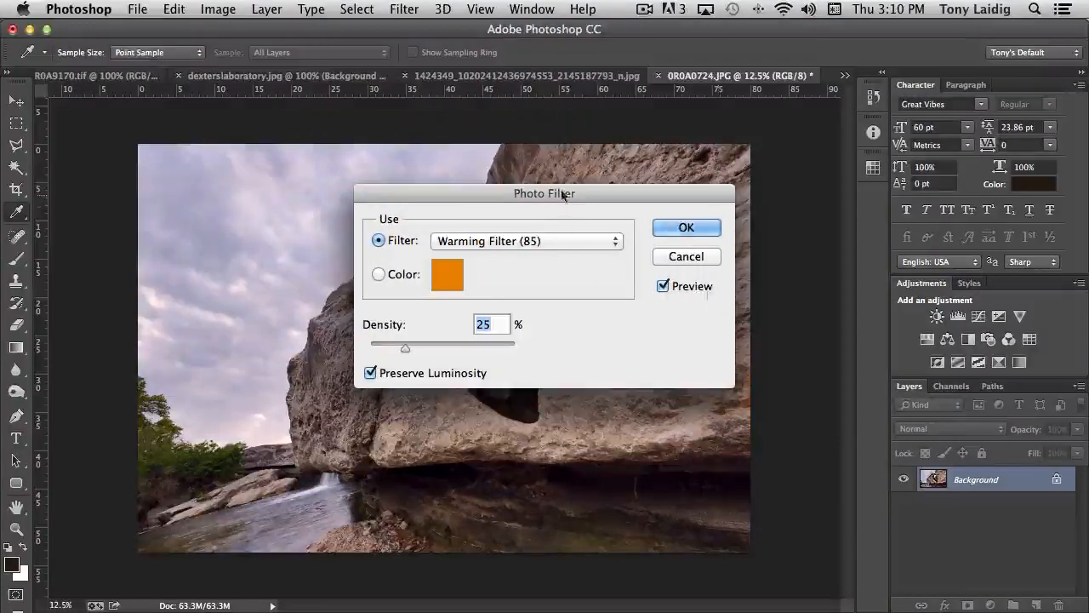
pyautogui.moveTo(559, 195); pyautogui.dragTo(854, 204)
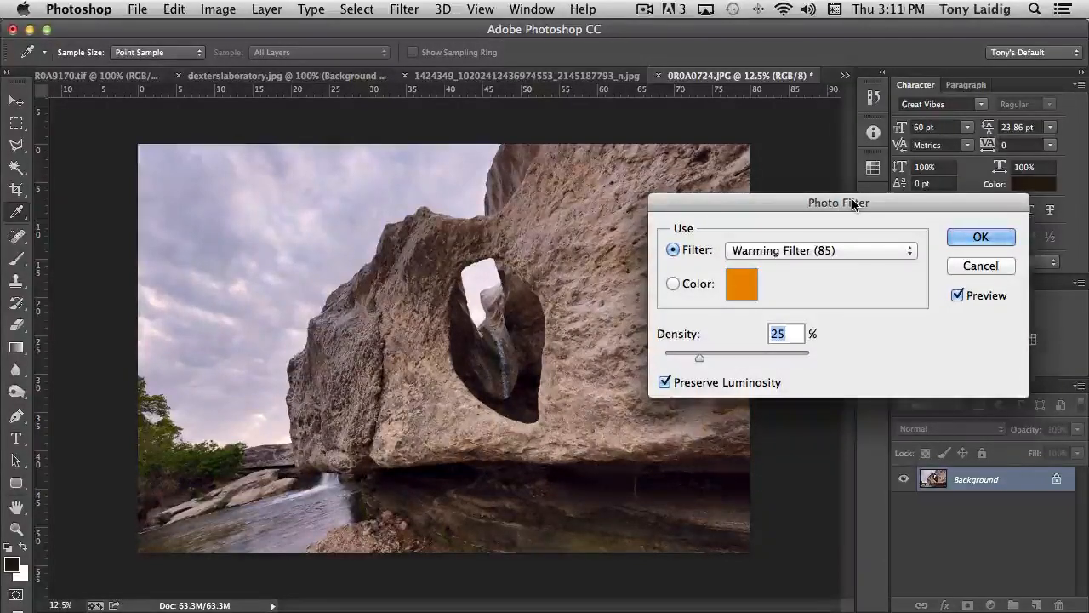
# Try the Cooling Filter (82) and Green photo filters at 25% density
pyautogui.click(837, 251)
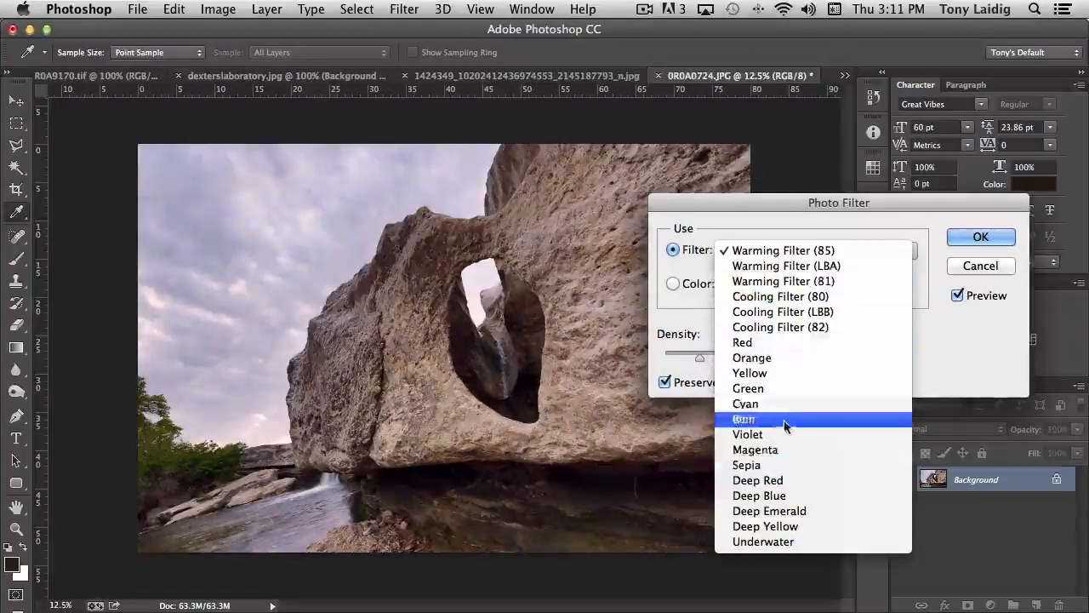
pyautogui.click(798, 327)
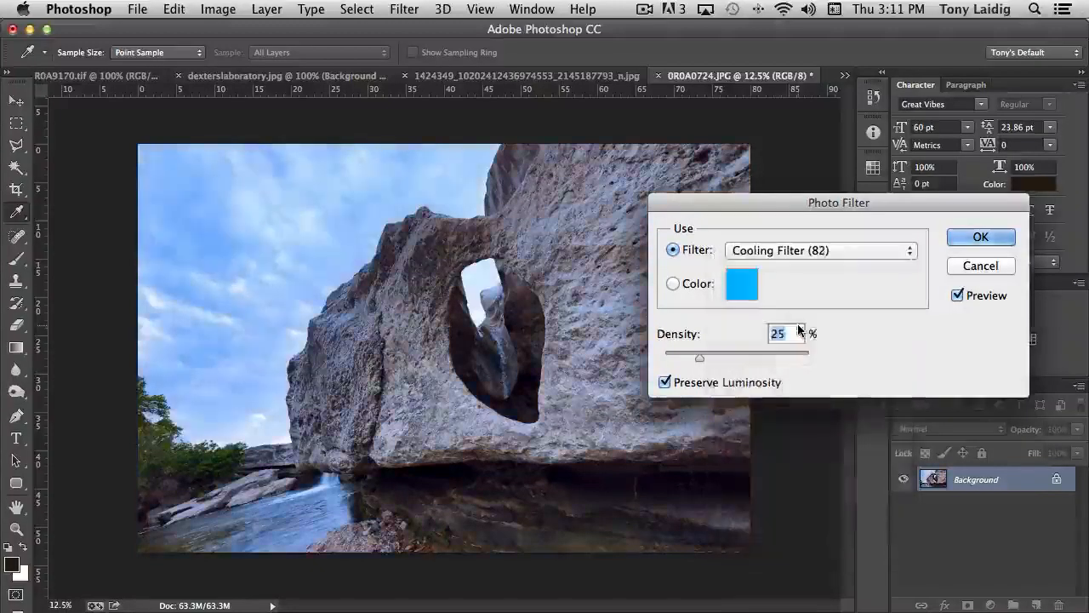
pyautogui.click(820, 251)
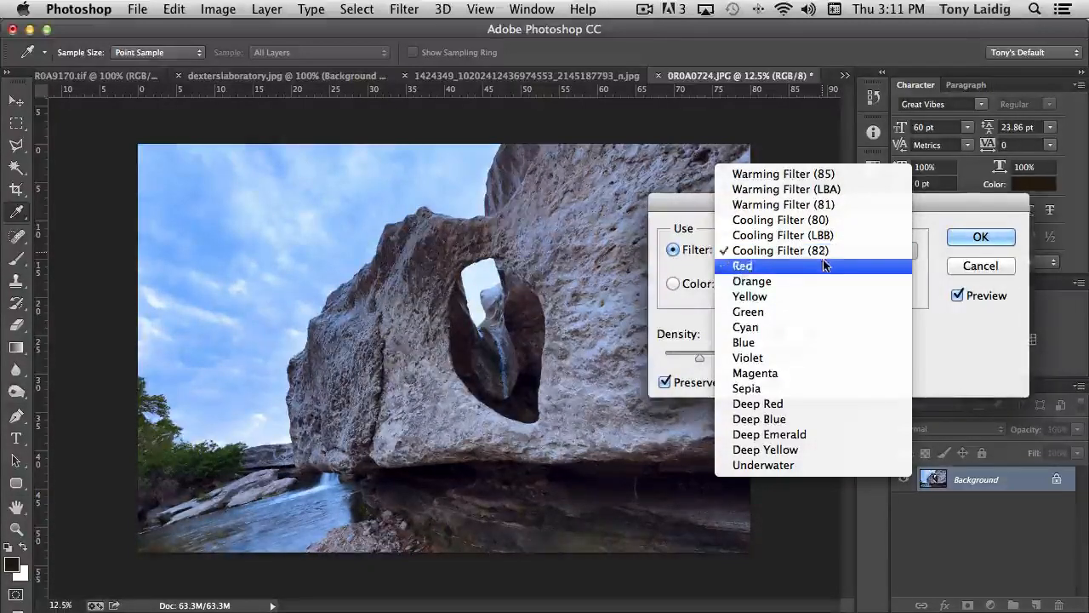
pyautogui.click(768, 315)
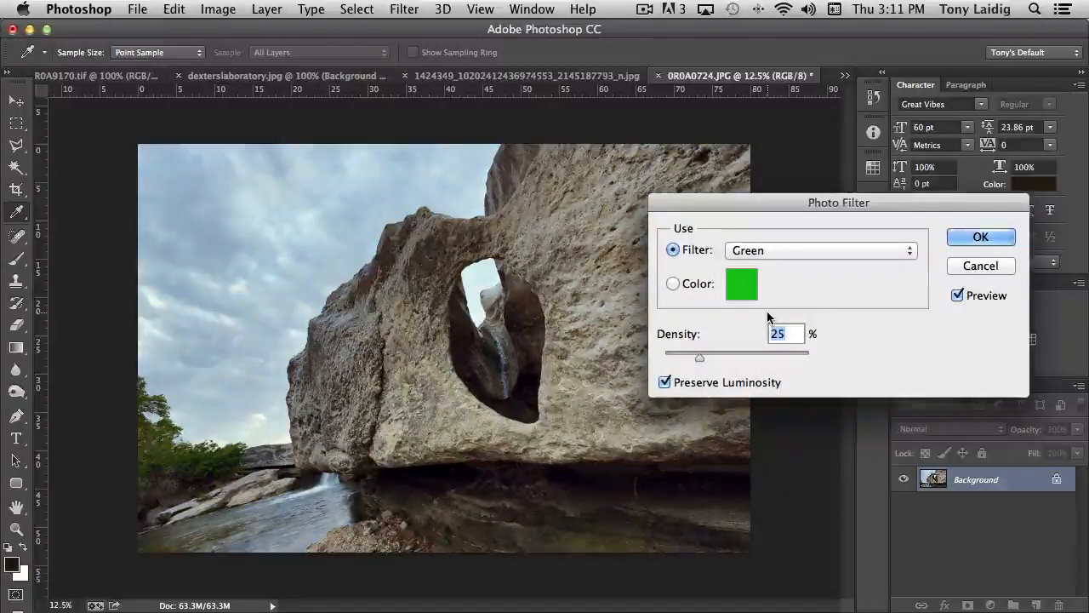
# Try the Deep Red photo filter with its density lowered to 12%, followed by Cooling Filter (82)
pyautogui.click(781, 250)
pyautogui.click(776, 343)
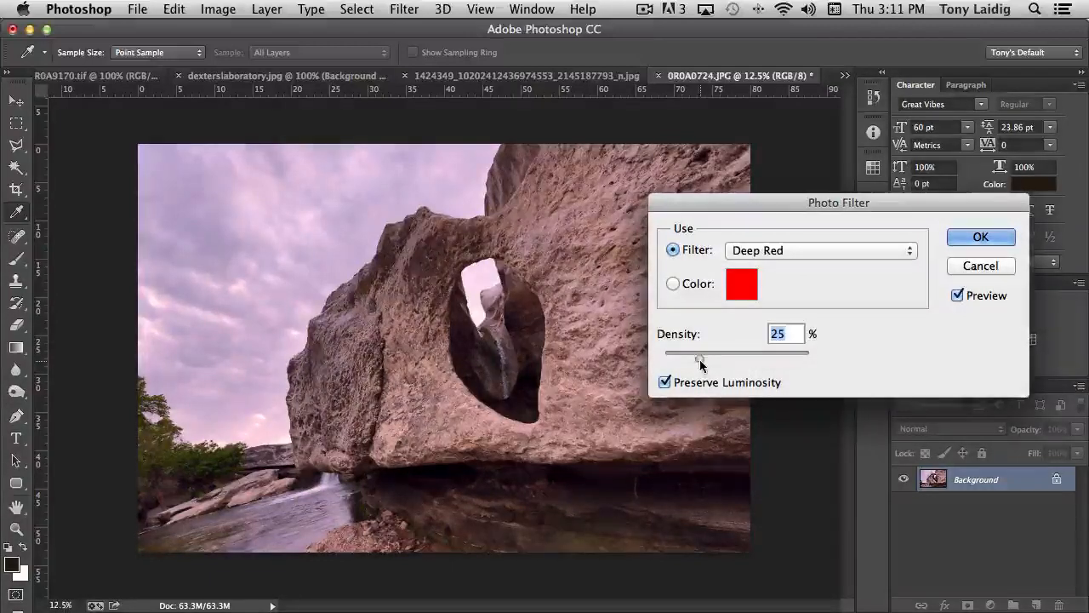
pyautogui.moveTo(702, 361)
pyautogui.mouseDown()
pyautogui.moveTo(751, 360)
pyautogui.moveTo(681, 361)
pyautogui.mouseUp()
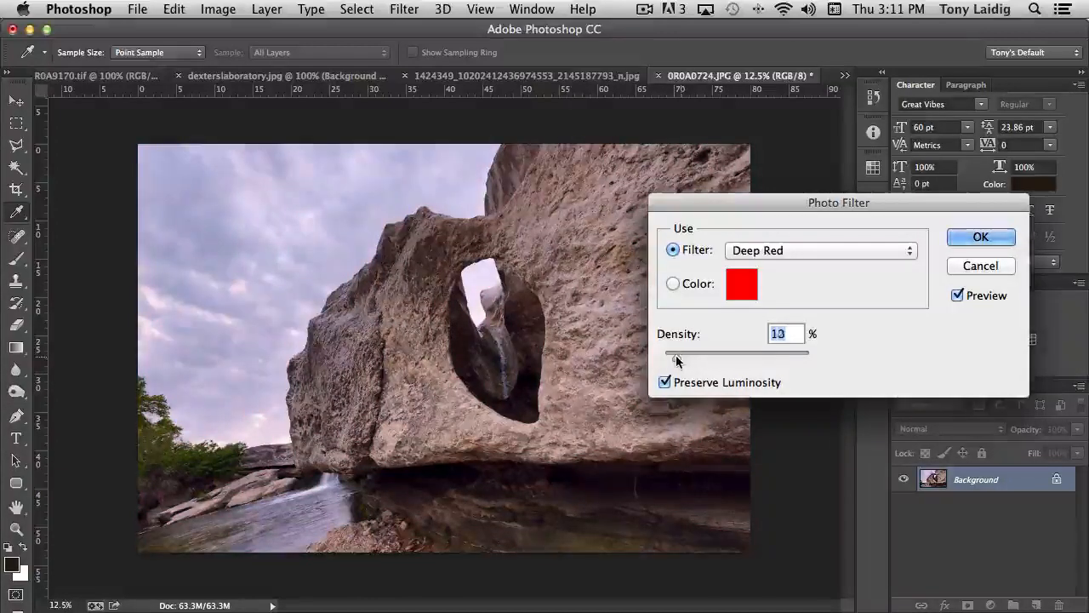
pyautogui.click(792, 242)
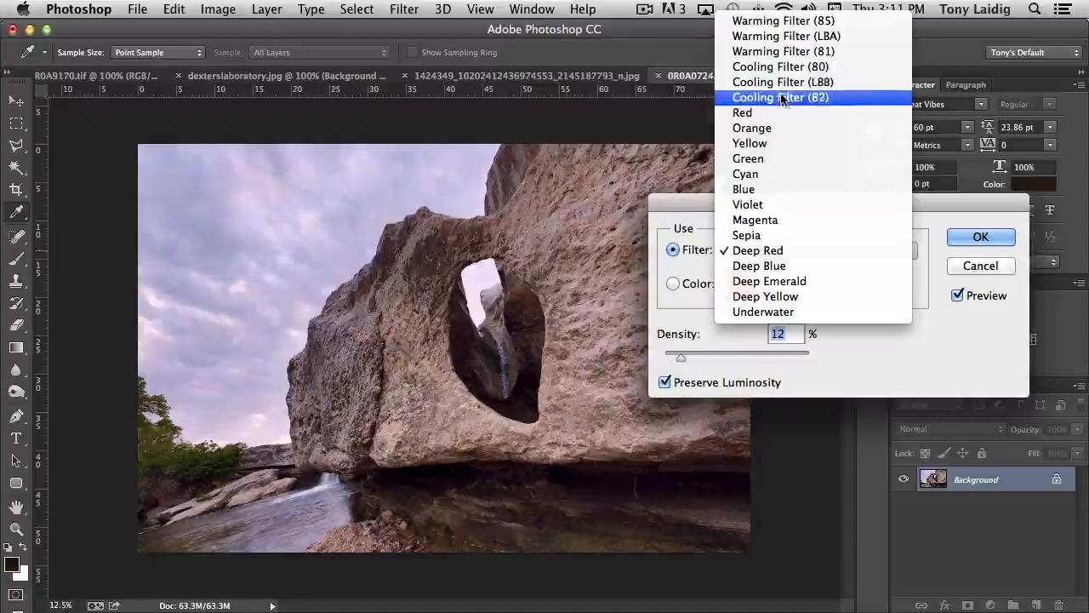
pyautogui.click(781, 96)
# Choose Warming Filter (81) as the photo filter and set its density to 23%
pyautogui.click(784, 254)
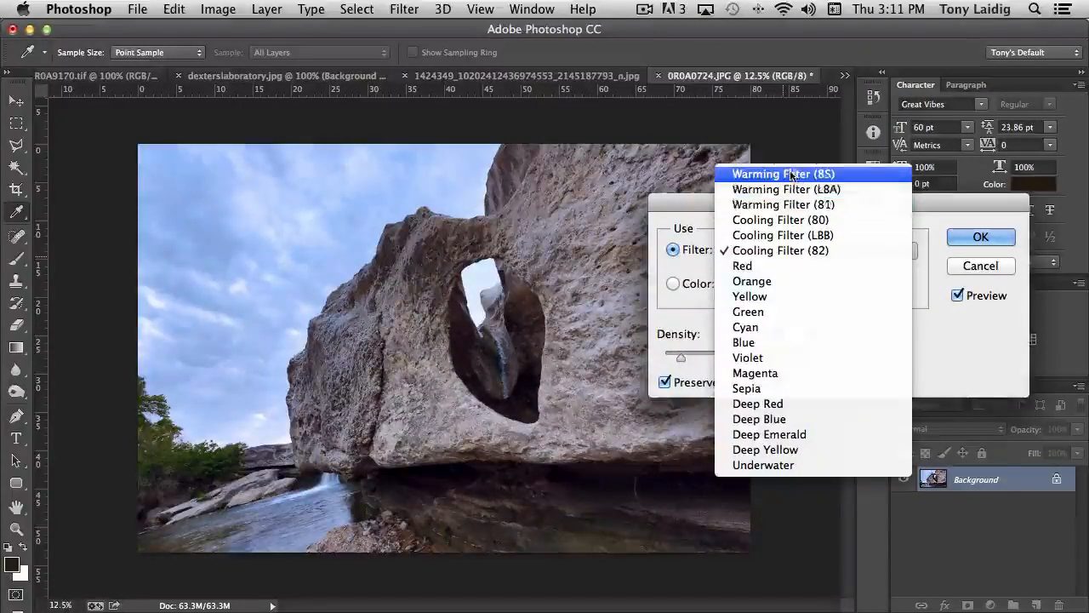
pyautogui.click(789, 205)
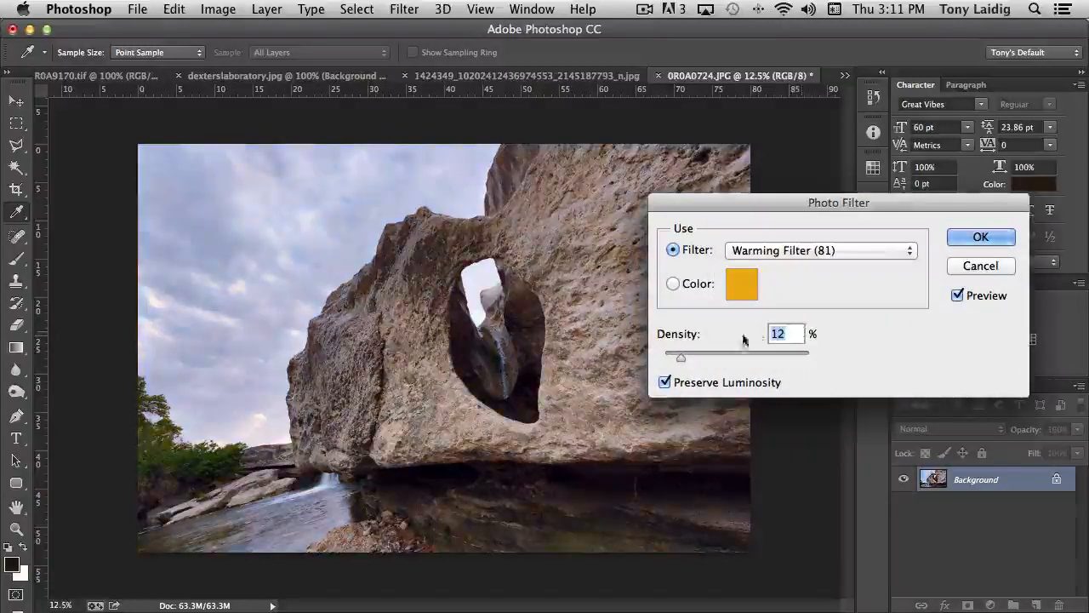
pyautogui.click(682, 357)
pyautogui.moveTo(682, 359); pyautogui.dragTo(757, 363)
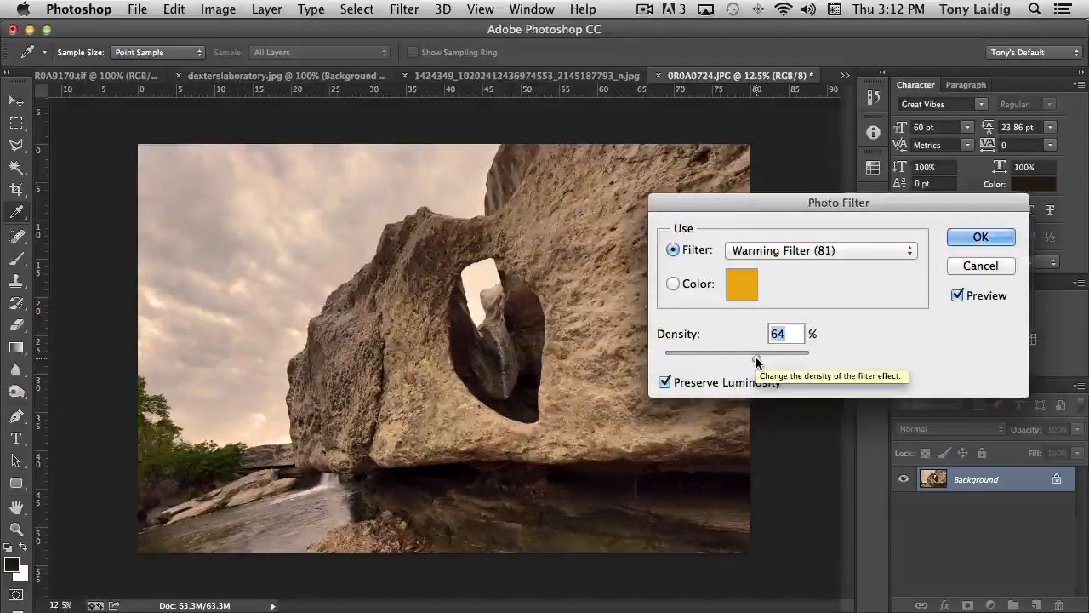
pyautogui.moveTo(759, 360); pyautogui.dragTo(696, 359)
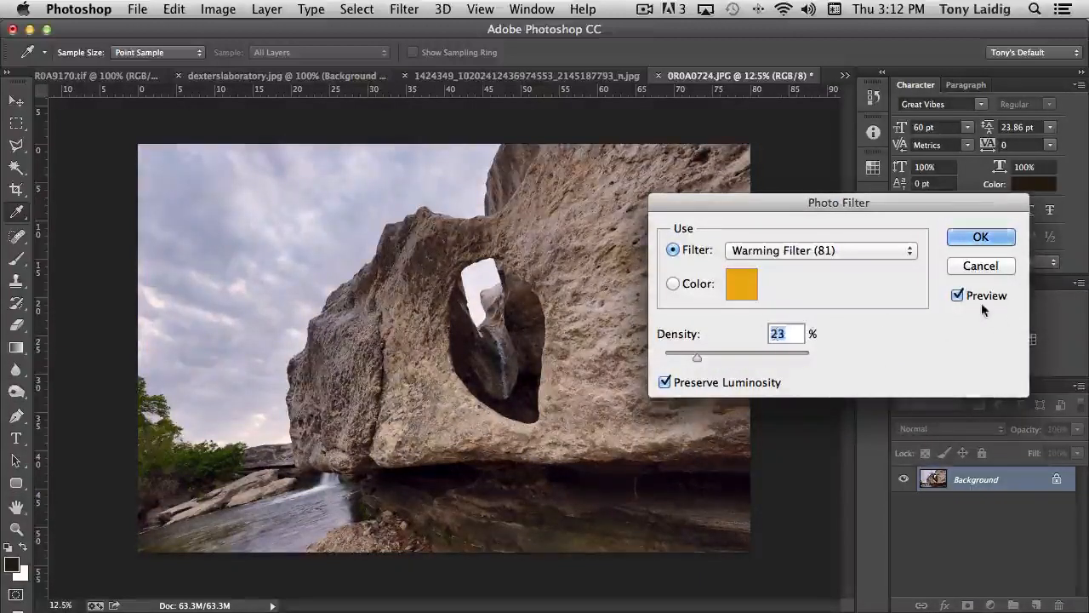
# Compare the photo with and without the warming filter by toggling the preview
pyautogui.click(957, 296)
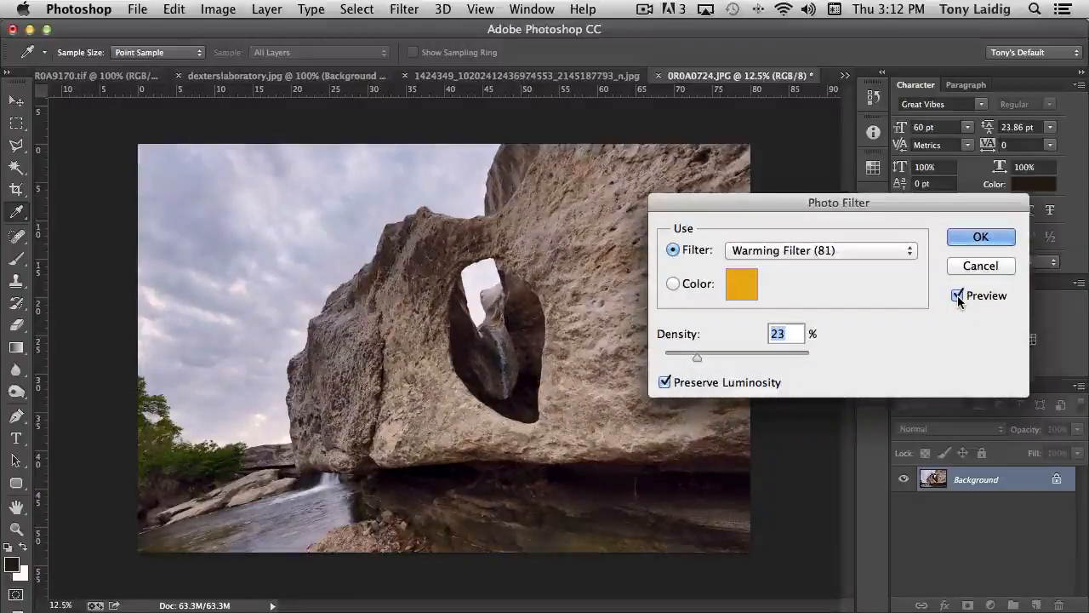
pyautogui.click(958, 296)
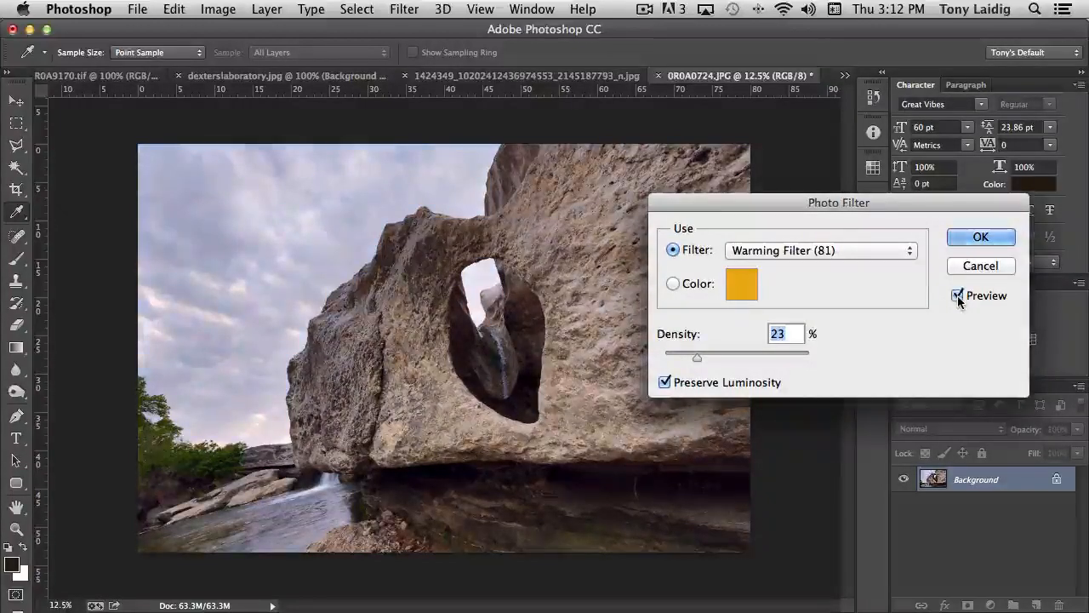
pyautogui.click(957, 296)
pyautogui.click(958, 296)
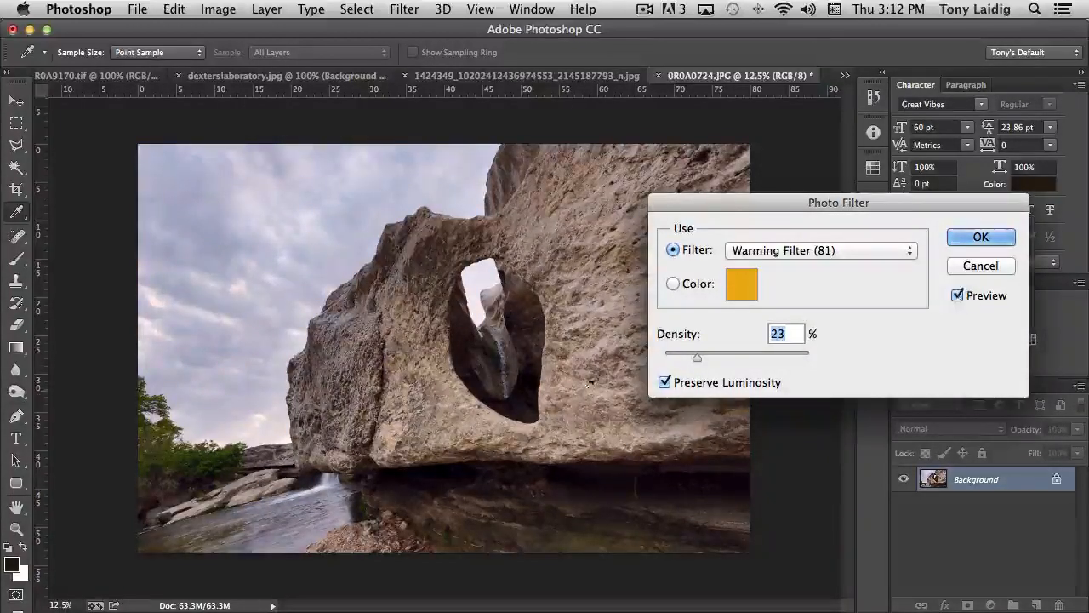
# Check the photo once more without the warming filter and apply the filter to the image
pyautogui.click(959, 296)
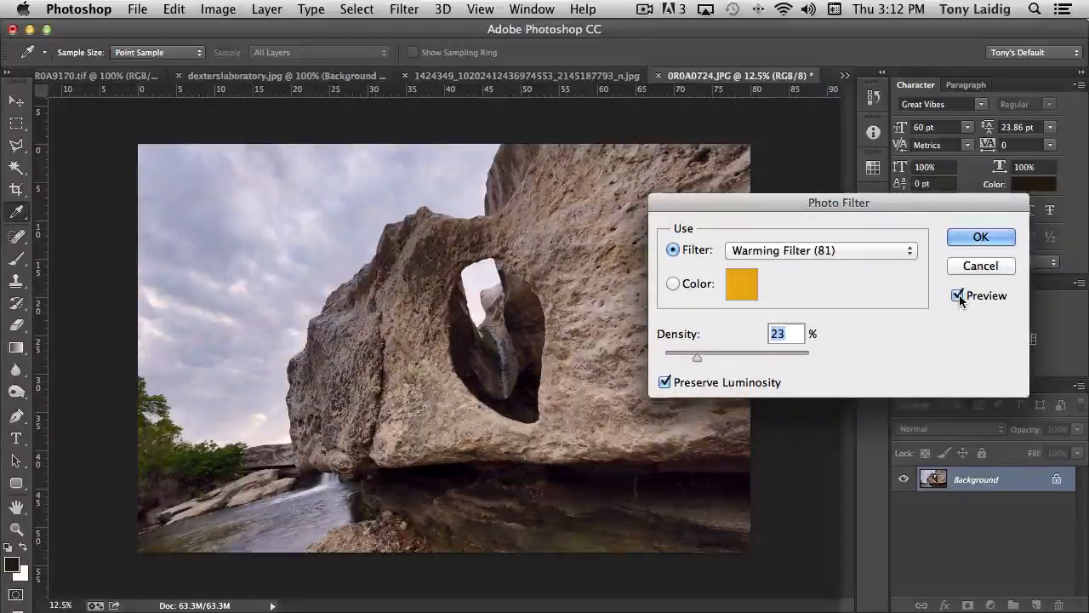
pyautogui.click(958, 297)
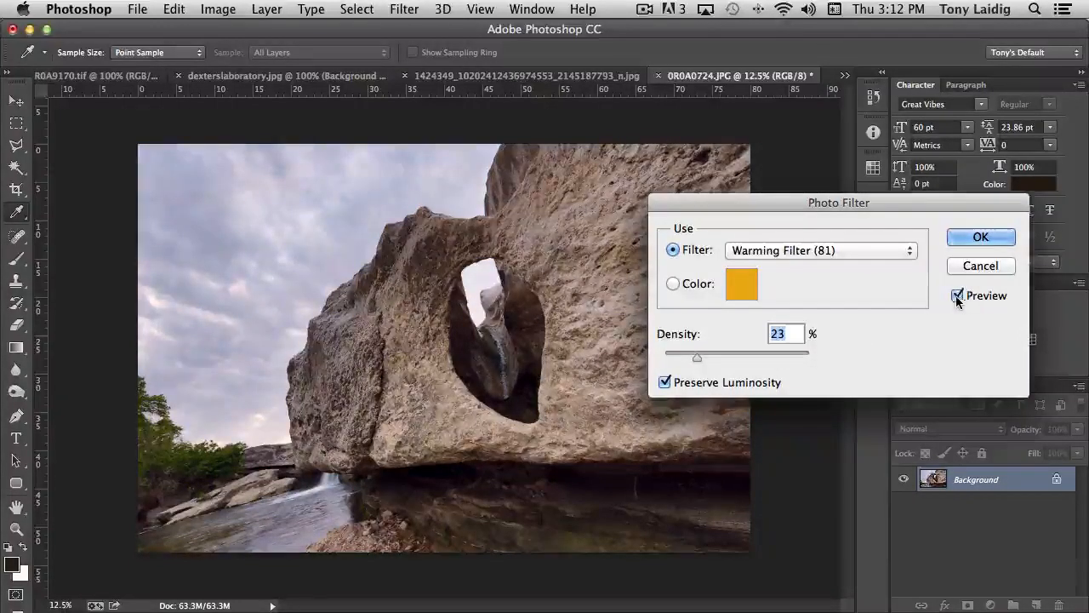
pyautogui.click(981, 236)
# Try the Channel Mixer's Black & White with Orange Filter (RGB) preset on the rock photo
pyautogui.click(204, 10)
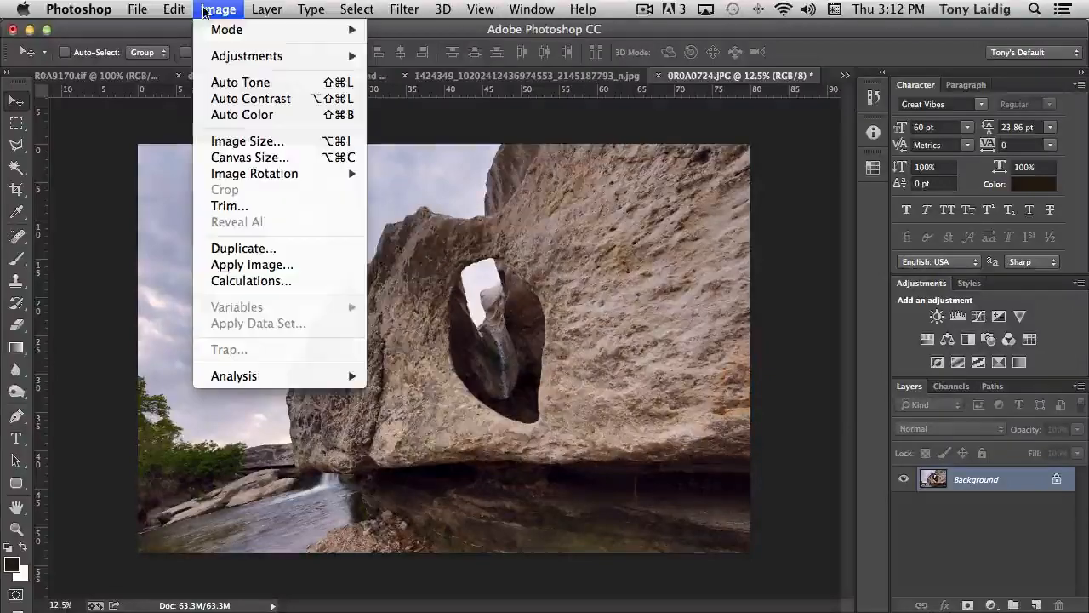
pyautogui.moveTo(226, 58)
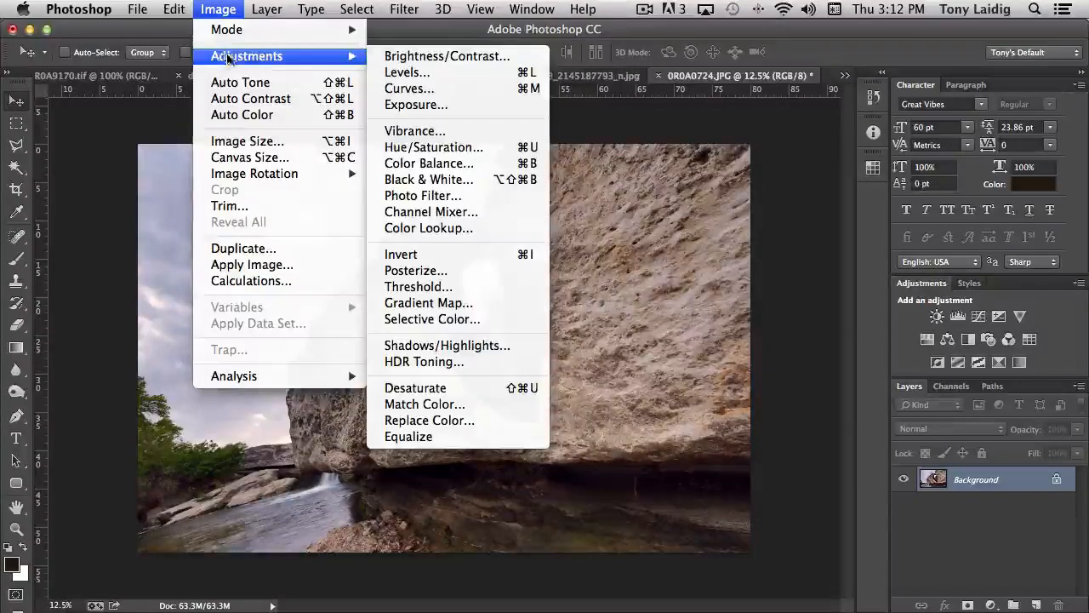
pyautogui.click(477, 212)
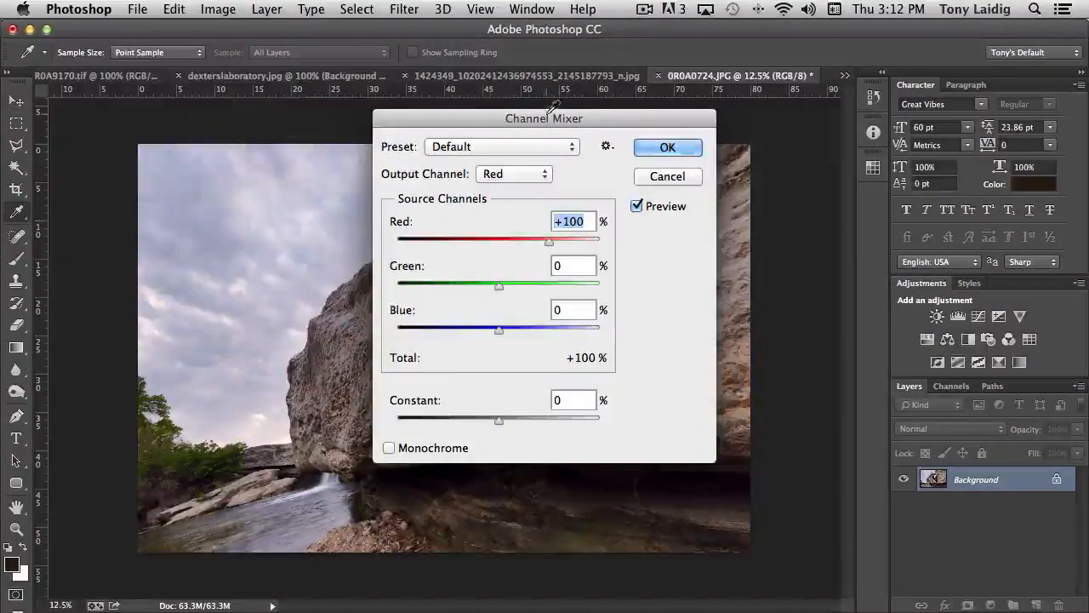
pyautogui.moveTo(484, 118); pyautogui.dragTo(744, 98)
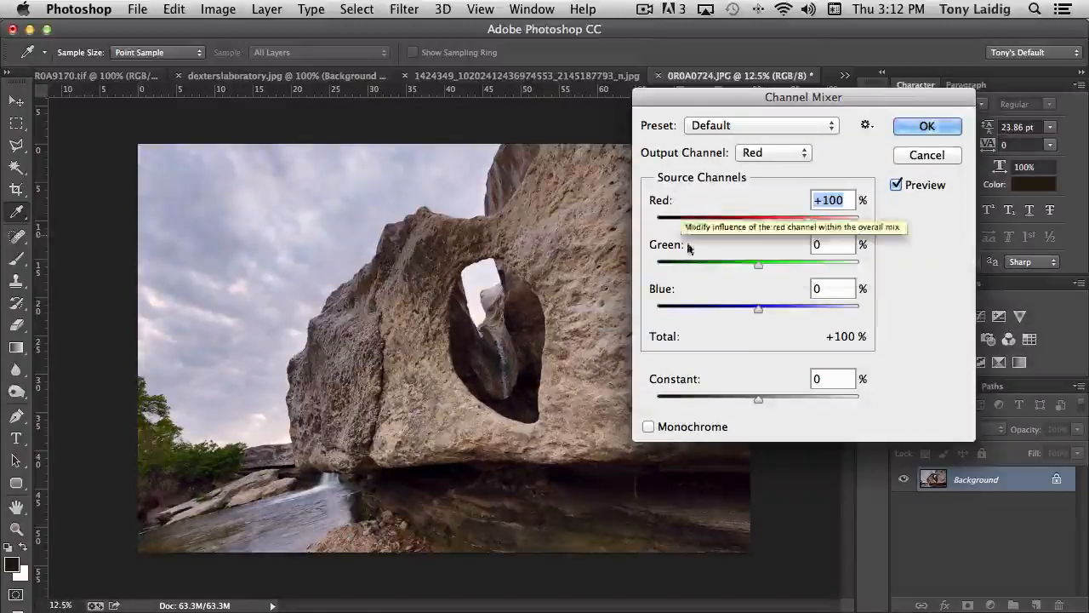
pyautogui.click(764, 125)
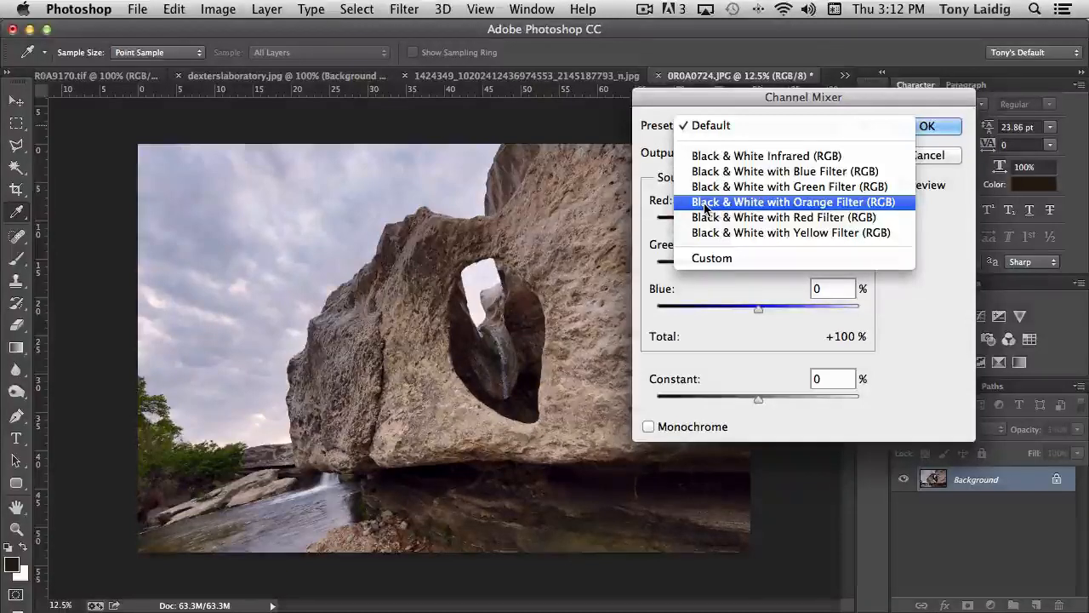
pyautogui.click(807, 204)
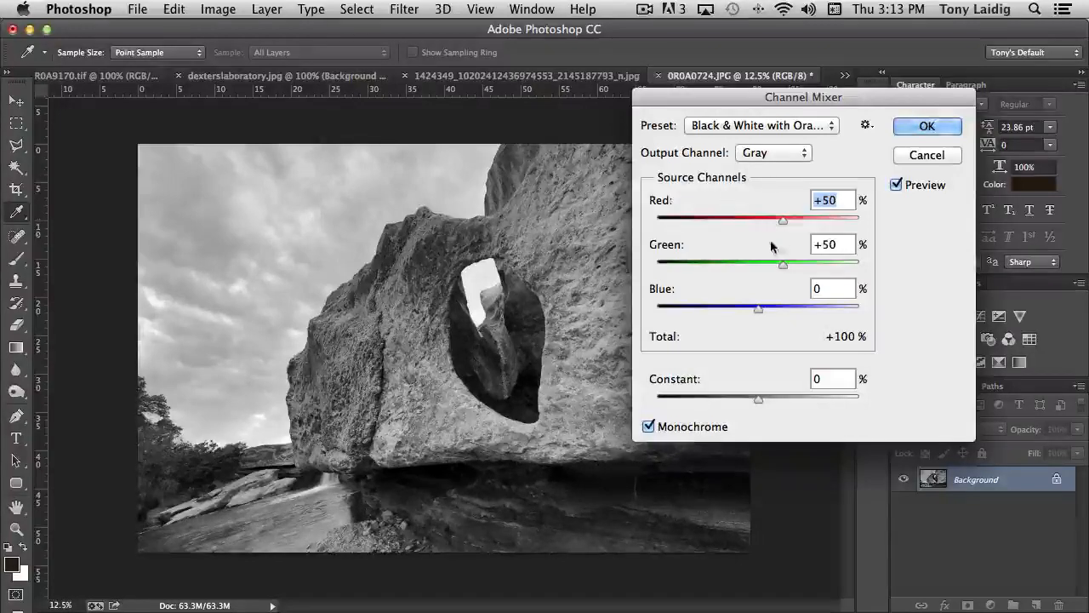
pyautogui.click(770, 154)
pyautogui.click(800, 153)
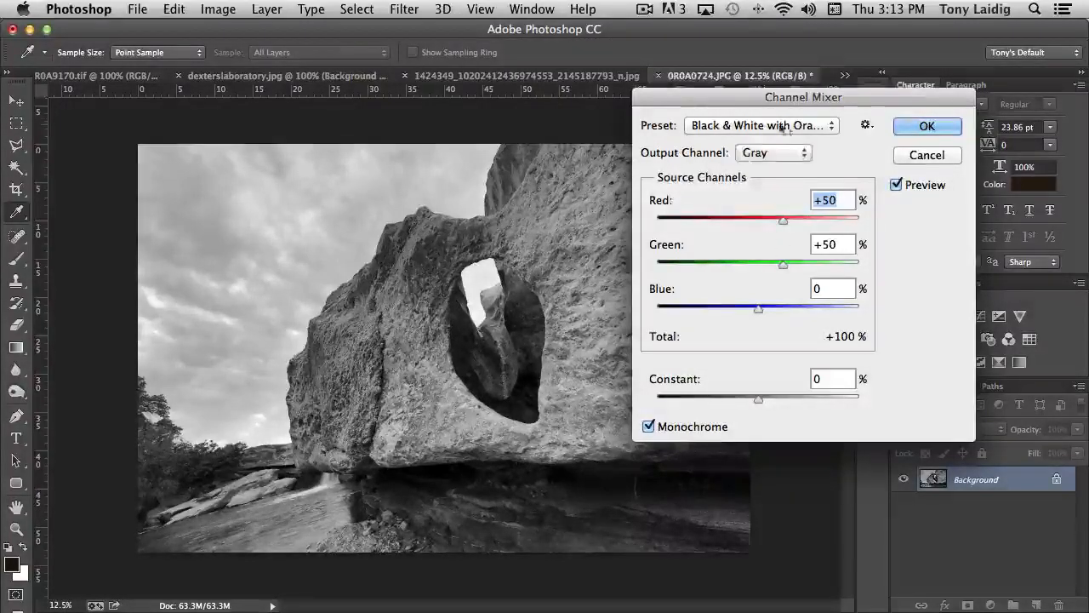
# From the Default Channel Mixer preset, try green at -44% and blue at +38% in the red output channel, and discard the adjustment
pyautogui.click(788, 125)
pyautogui.click(717, 42)
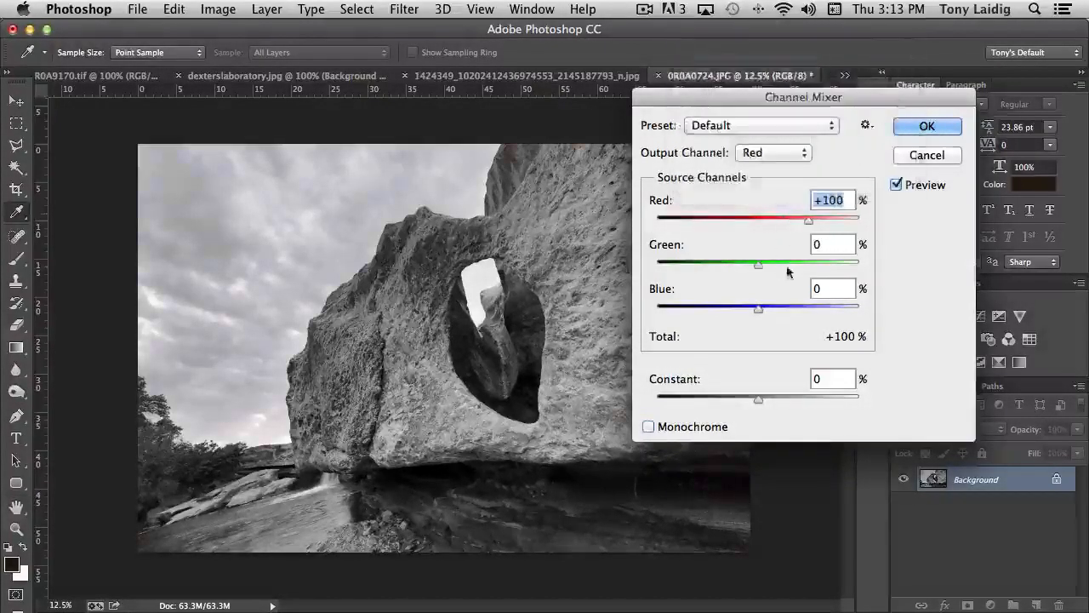
pyautogui.moveTo(764, 265); pyautogui.dragTo(734, 264)
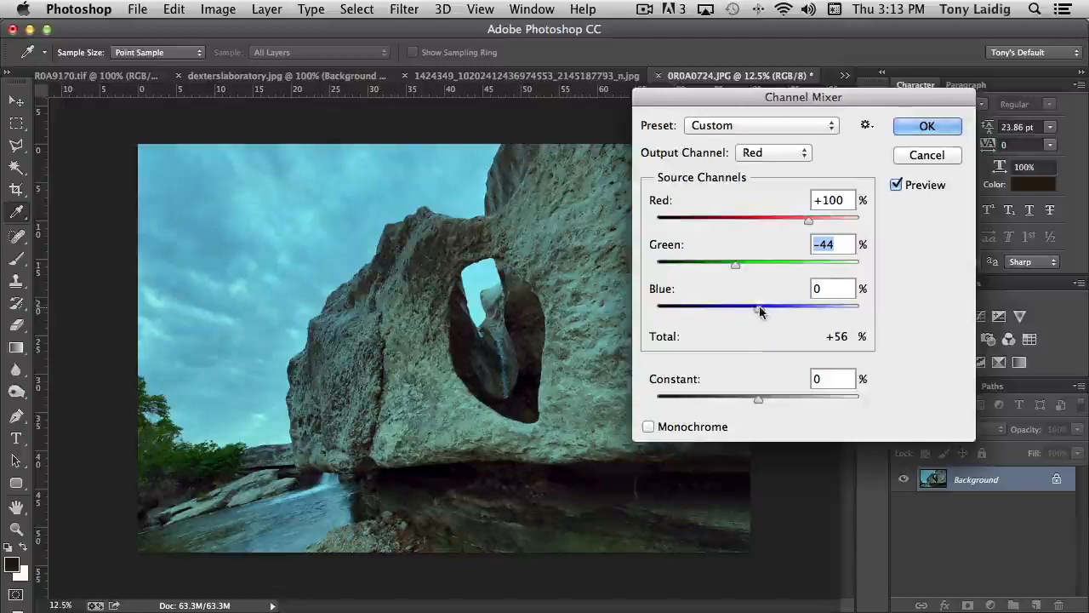
pyautogui.moveTo(759, 308)
pyautogui.mouseDown()
pyautogui.moveTo(795, 308)
pyautogui.moveTo(776, 310)
pyautogui.mouseUp()
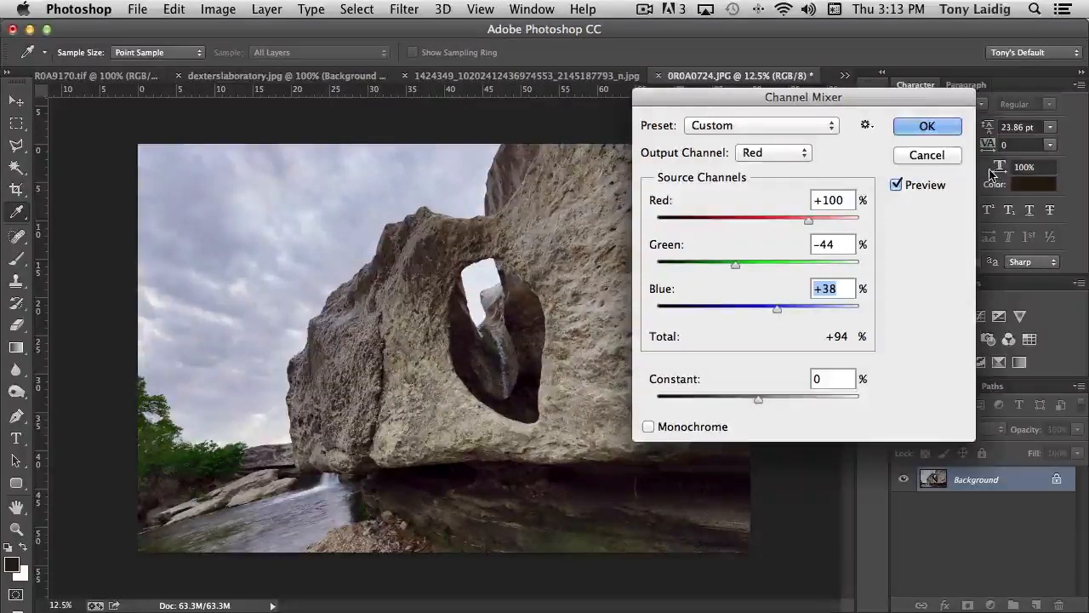
pyautogui.click(926, 155)
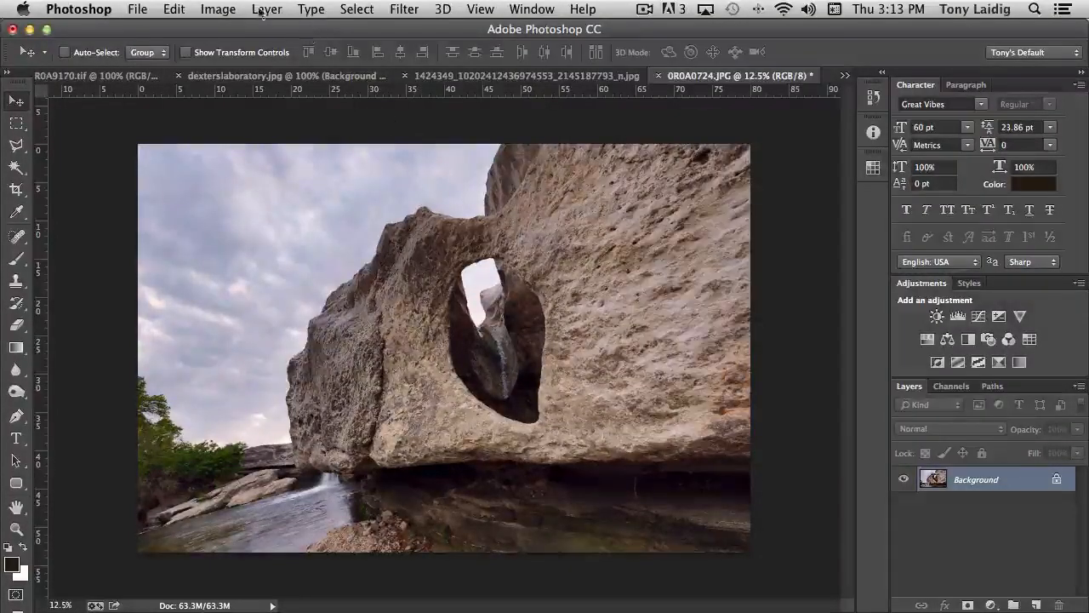
# Try a Color Lookup adjustment with the Sienna-Blue abstract profile on the photo, and discard it
pyautogui.click(217, 9)
pyautogui.moveTo(232, 63)
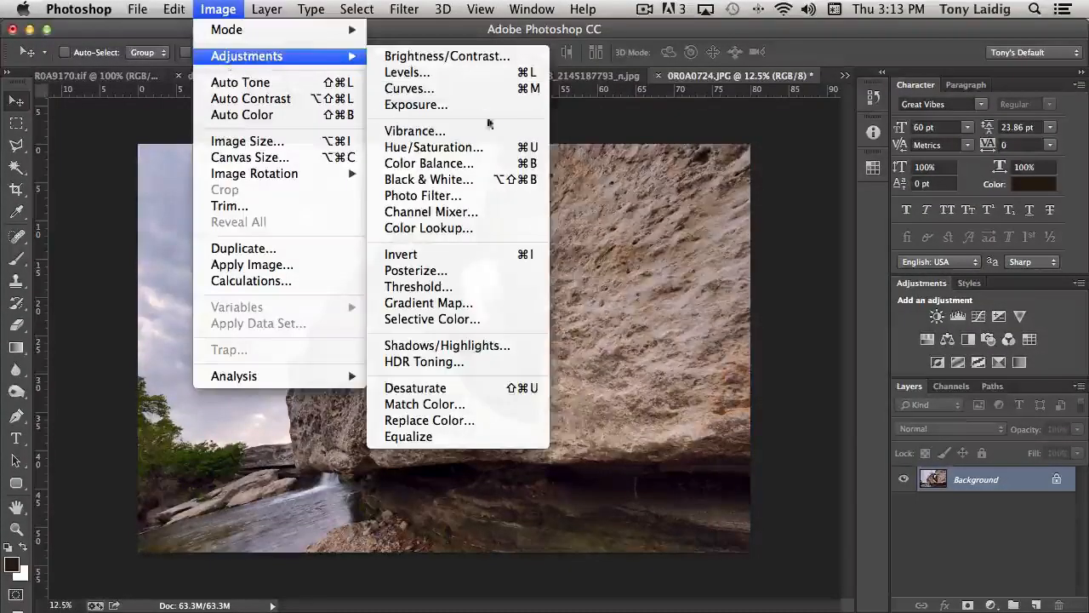
pyautogui.click(446, 228)
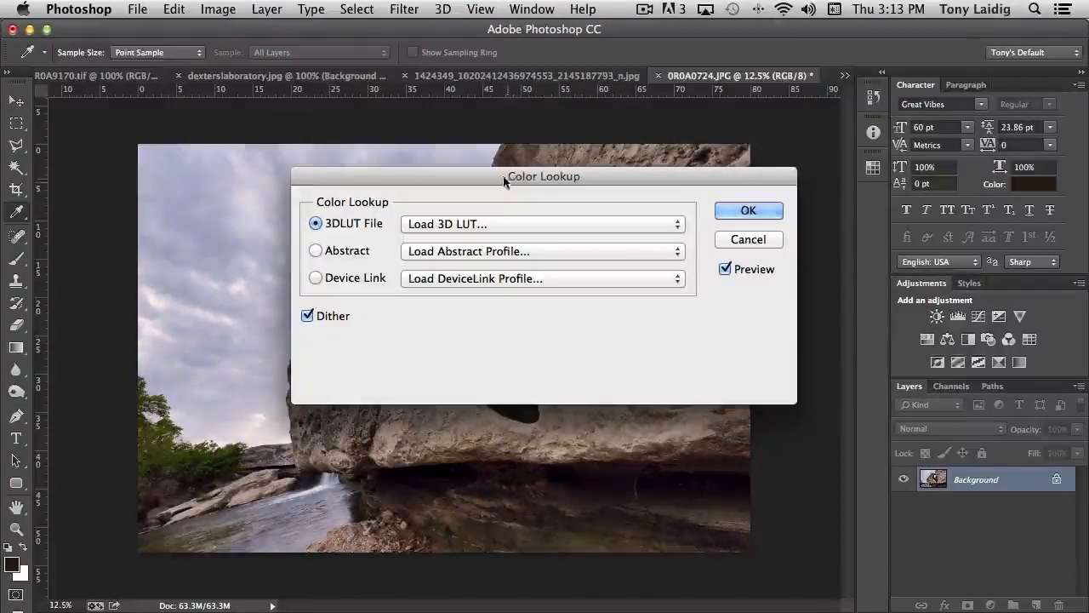
pyautogui.moveTo(503, 180); pyautogui.dragTo(730, 162)
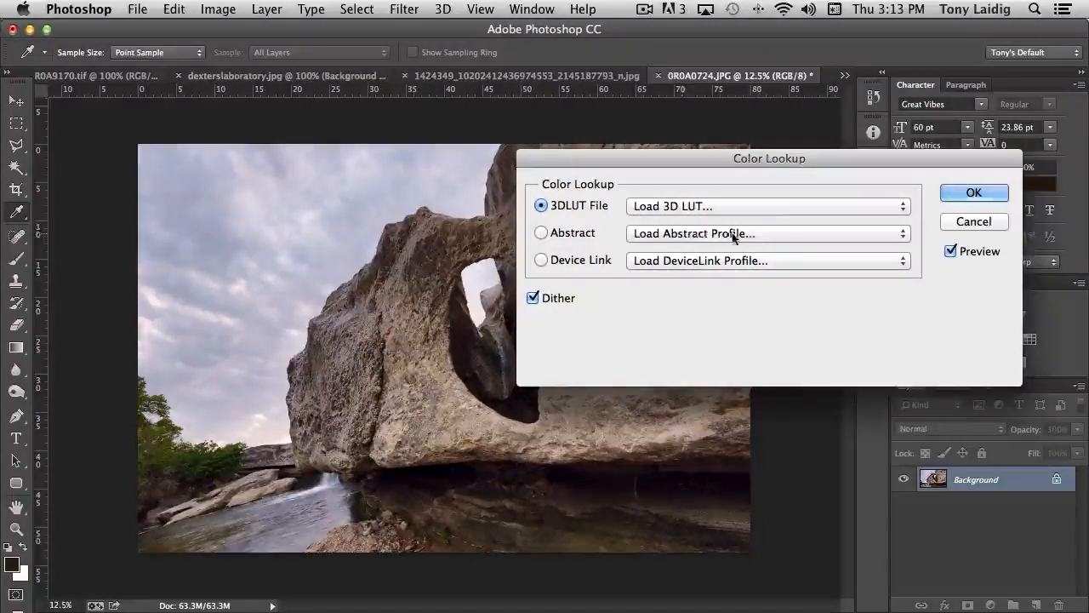
pyautogui.click(732, 234)
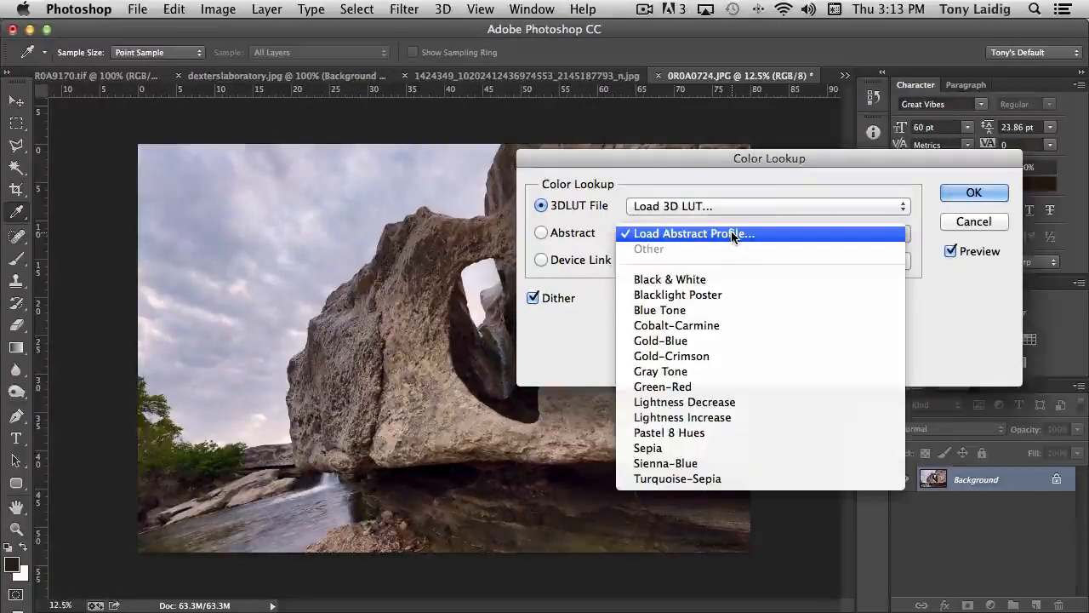
pyautogui.click(694, 463)
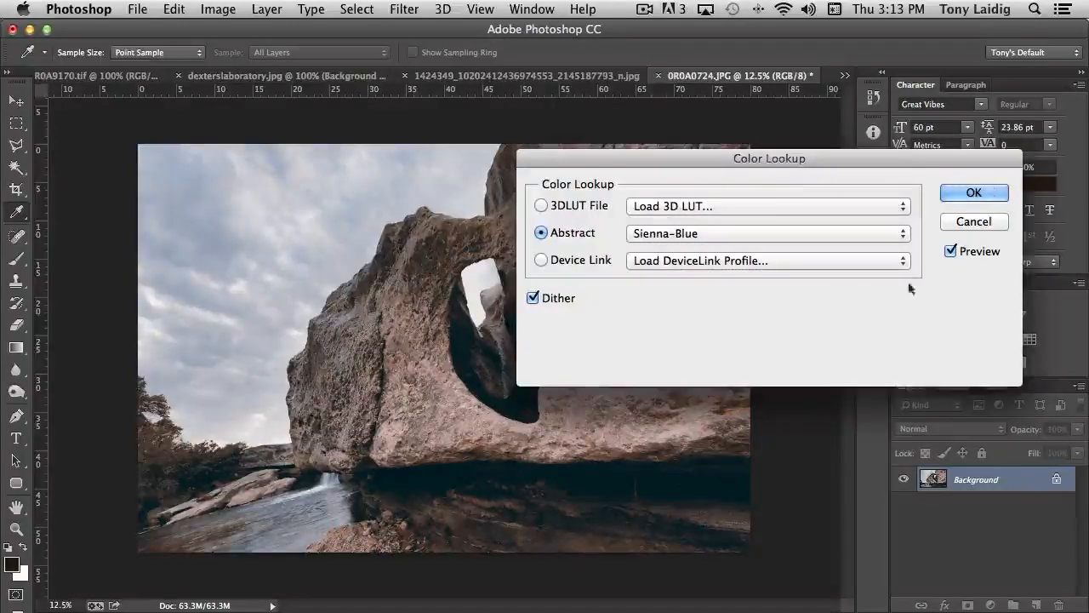
pyautogui.click(974, 223)
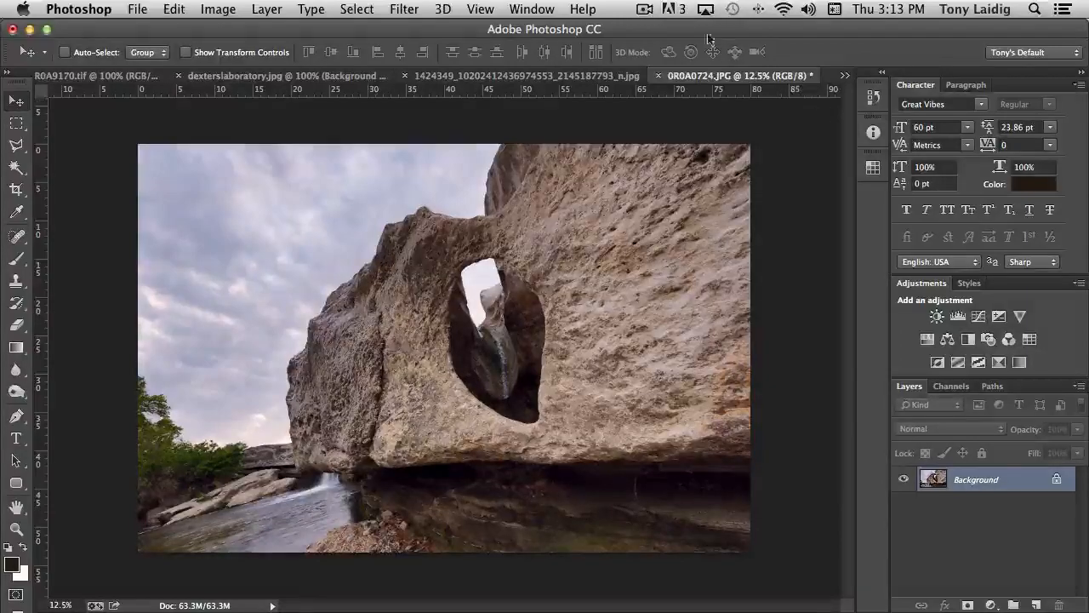